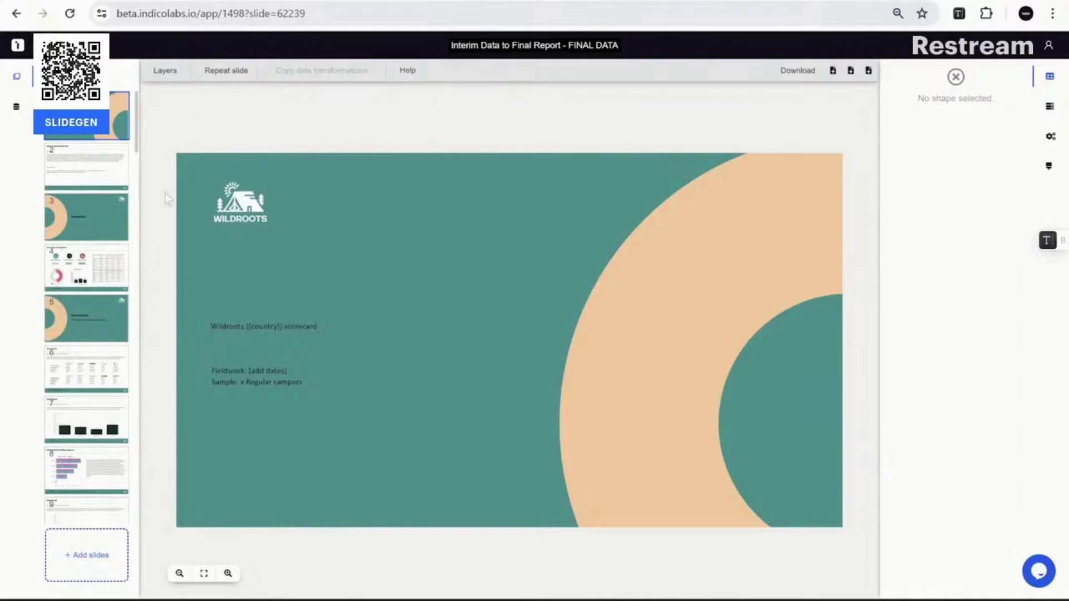
Step: Go to the Demographics data slide and inspect the data selections behind the three segment percentages
left_click(74, 222)
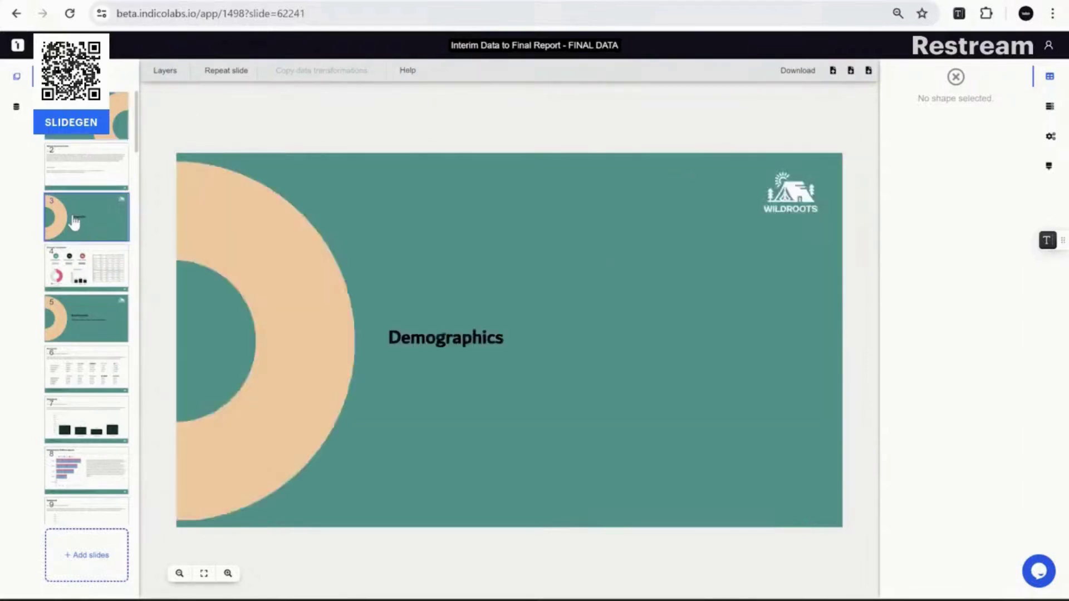
left_click(77, 282)
left_click(274, 311)
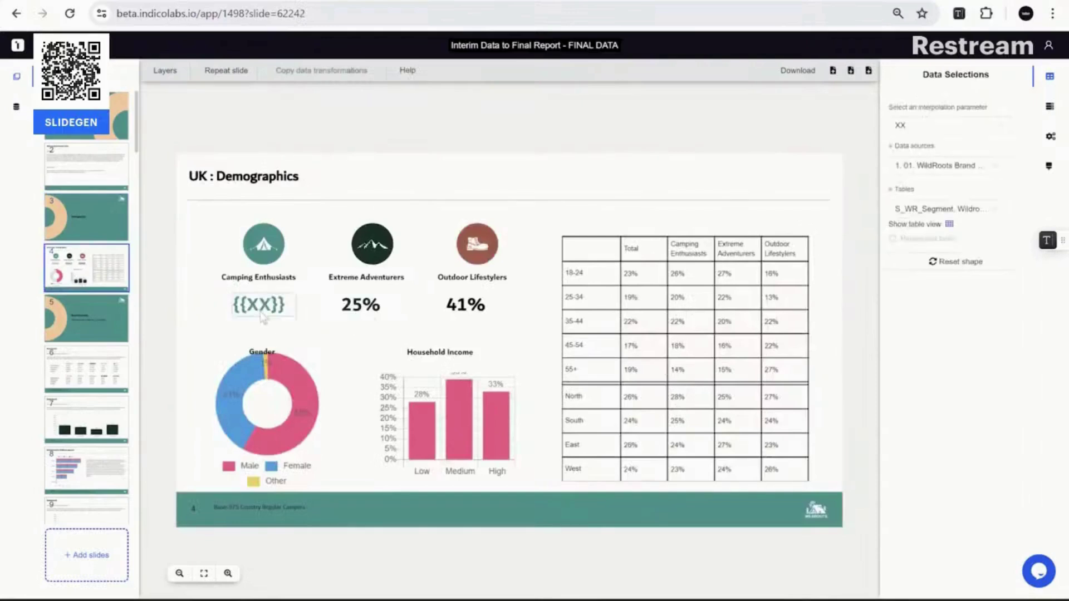
left_click(371, 313)
left_click(465, 306)
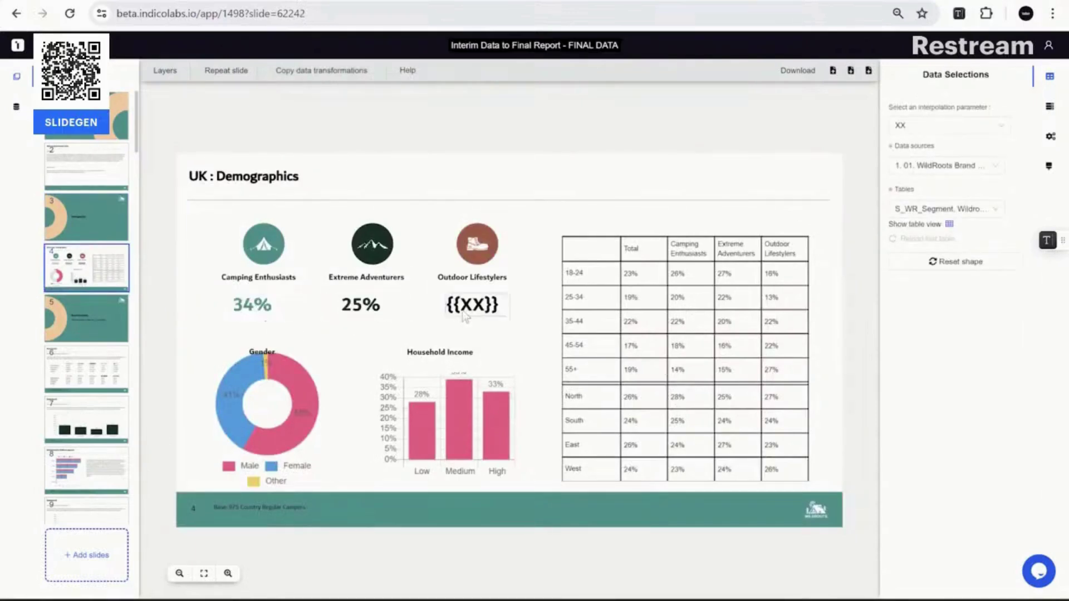
Step: Inspect the data selections behind the Demographics slide's gender chart, household income chart, age and region tables, and base note
left_click(295, 402)
left_click(422, 419)
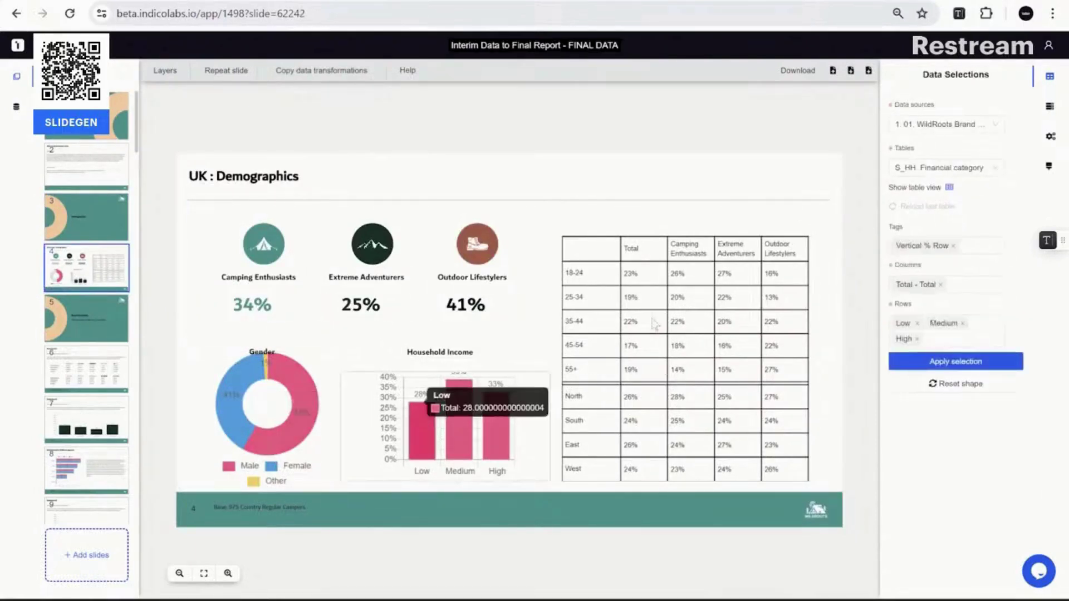
left_click(656, 328)
left_click(646, 438)
left_click(267, 508)
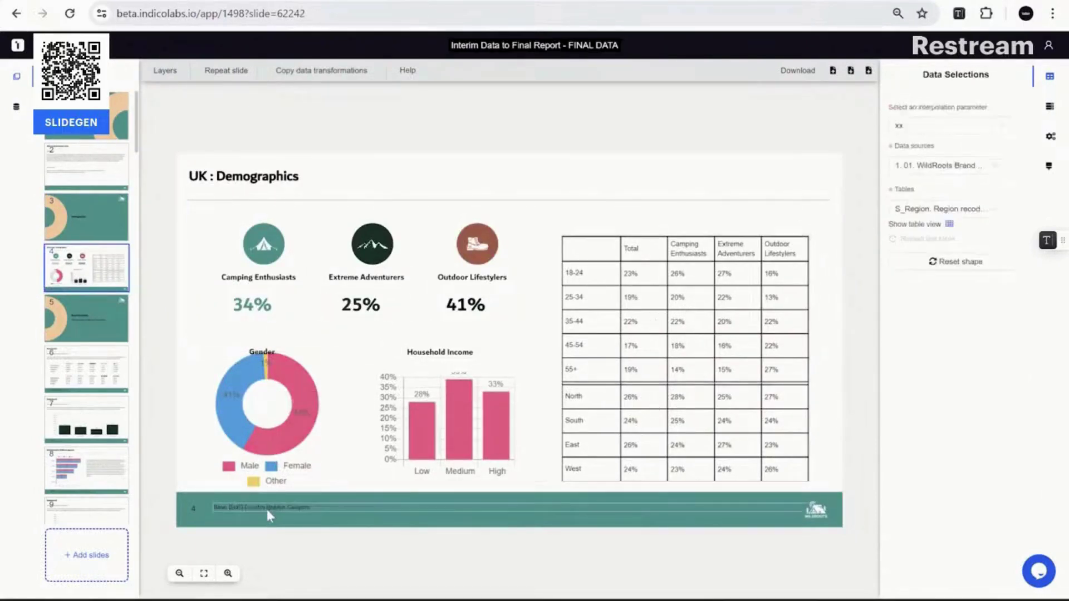
left_click(258, 508)
left_click(250, 509)
left_click(162, 520)
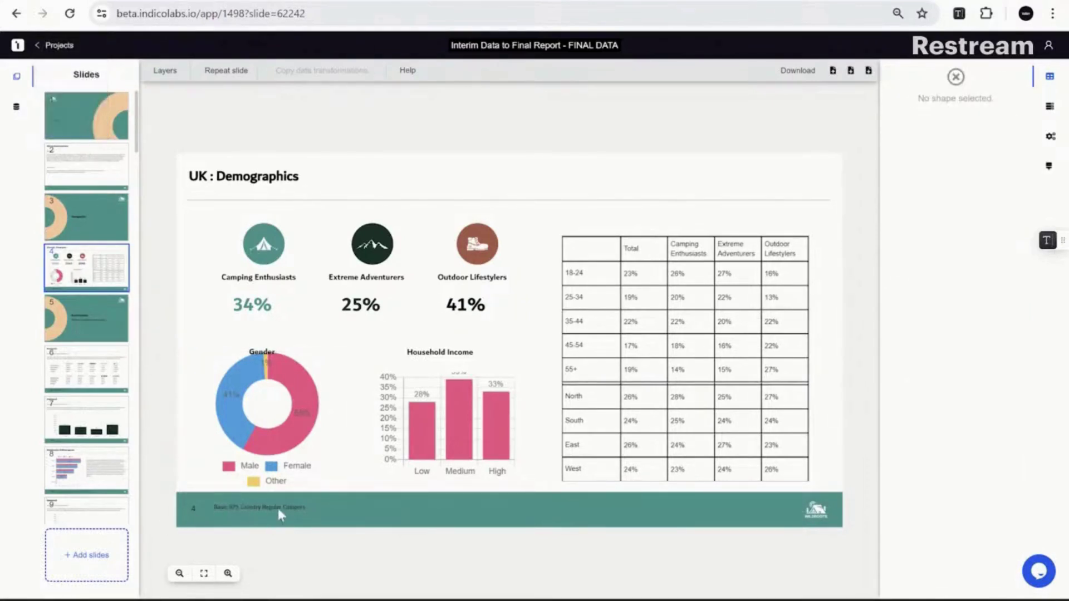
Step: Go past the Brand Essentials divider to the Brand Funnels slide and inspect the data selection of Wildroots' unaided awareness figure
left_click(81, 312)
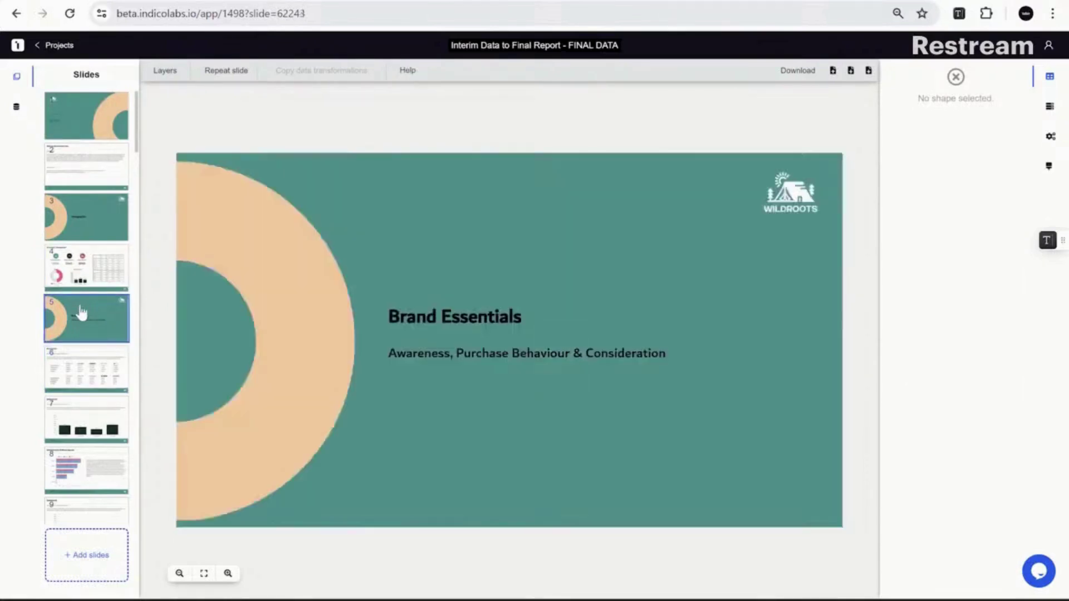
left_click(78, 381)
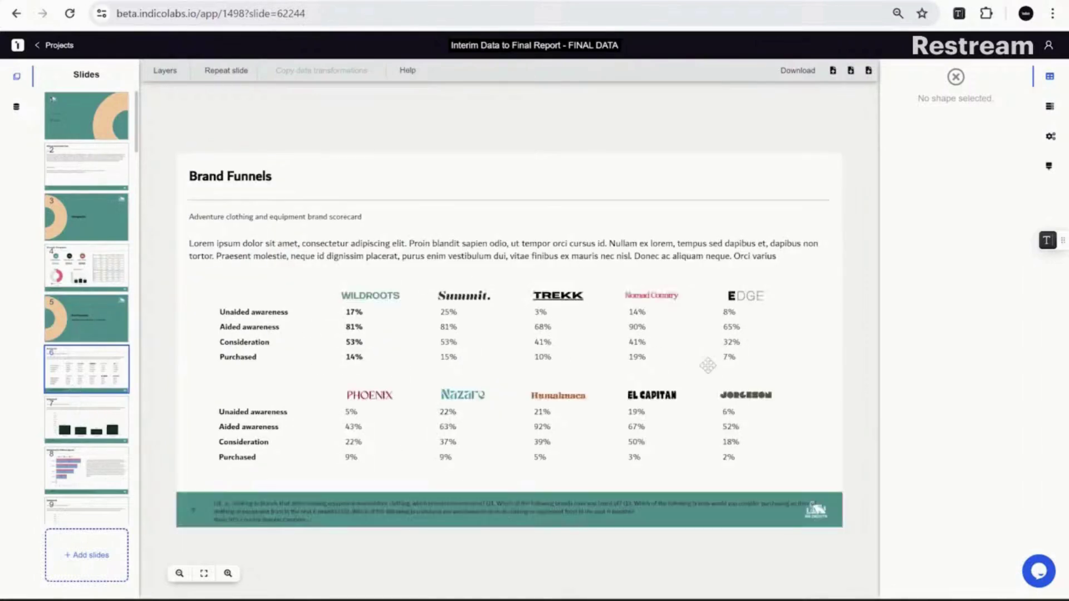
left_click(357, 329)
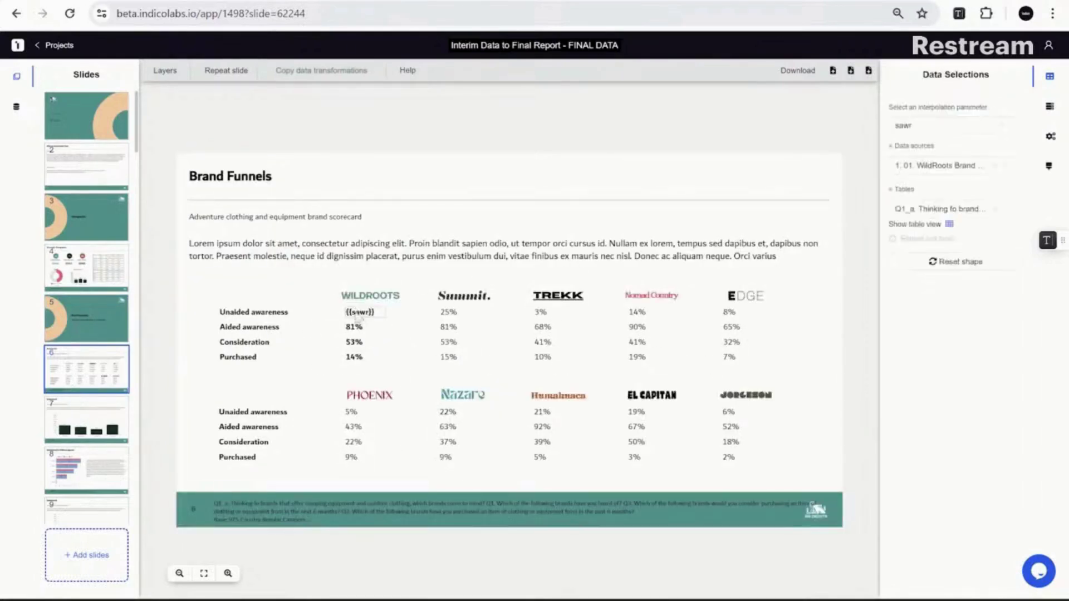
Step: Review slides 7 to 14, covering awareness, purchasers and consideration overall and by WildRoots segment
left_click(101, 426)
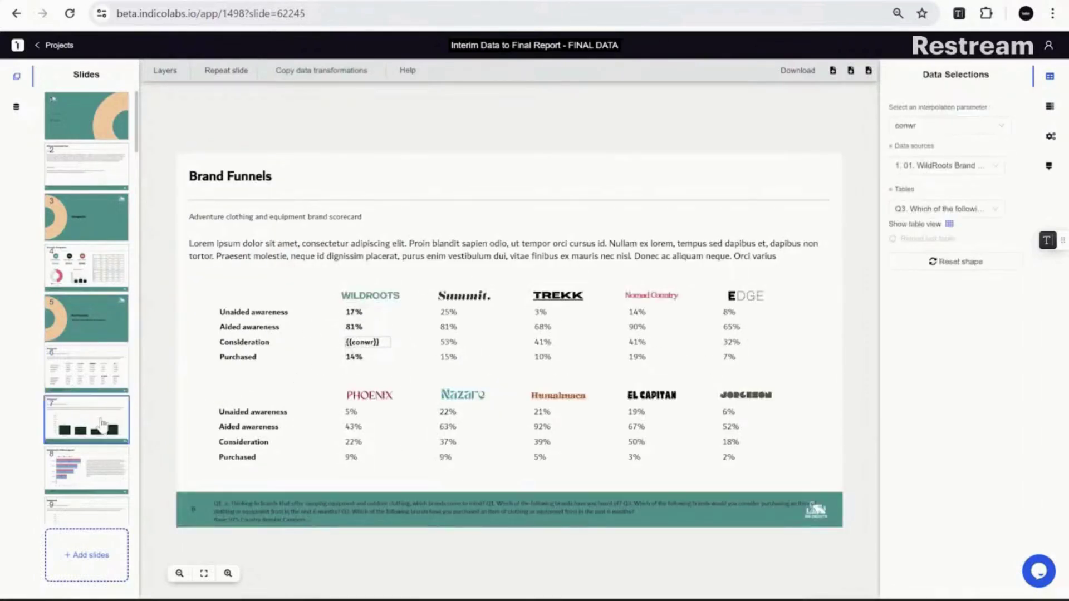
left_click(93, 458)
scroll(93, 457, "down", 2)
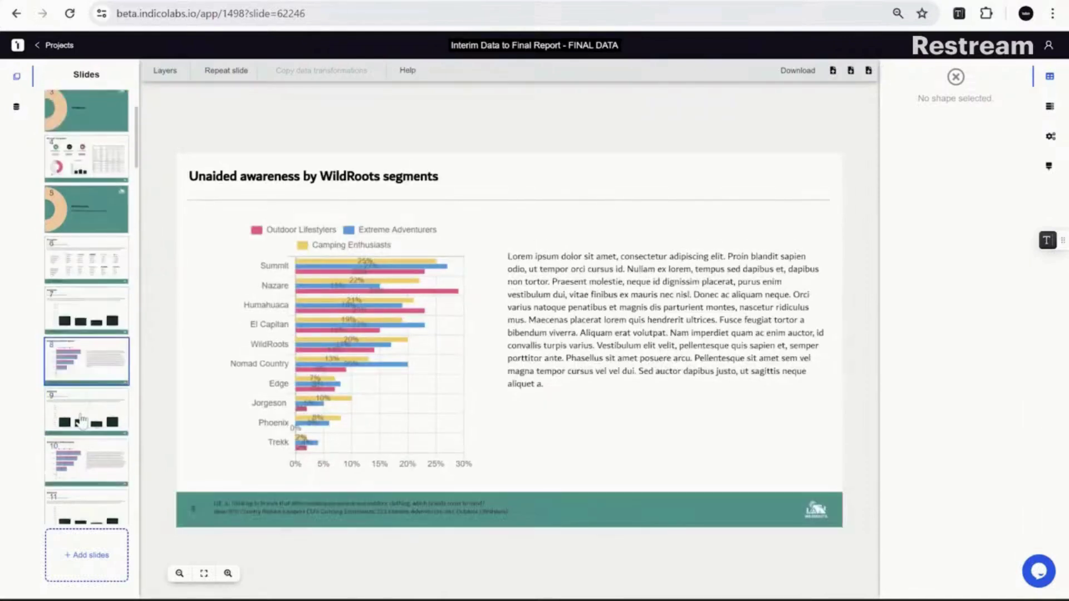
left_click(82, 422)
left_click(79, 466)
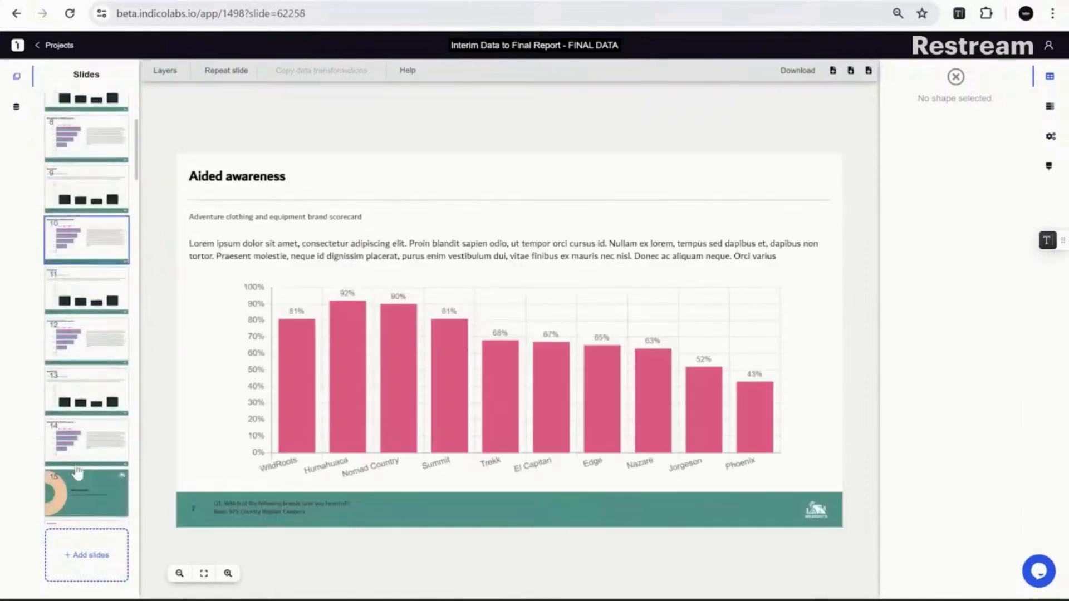
left_click(85, 253)
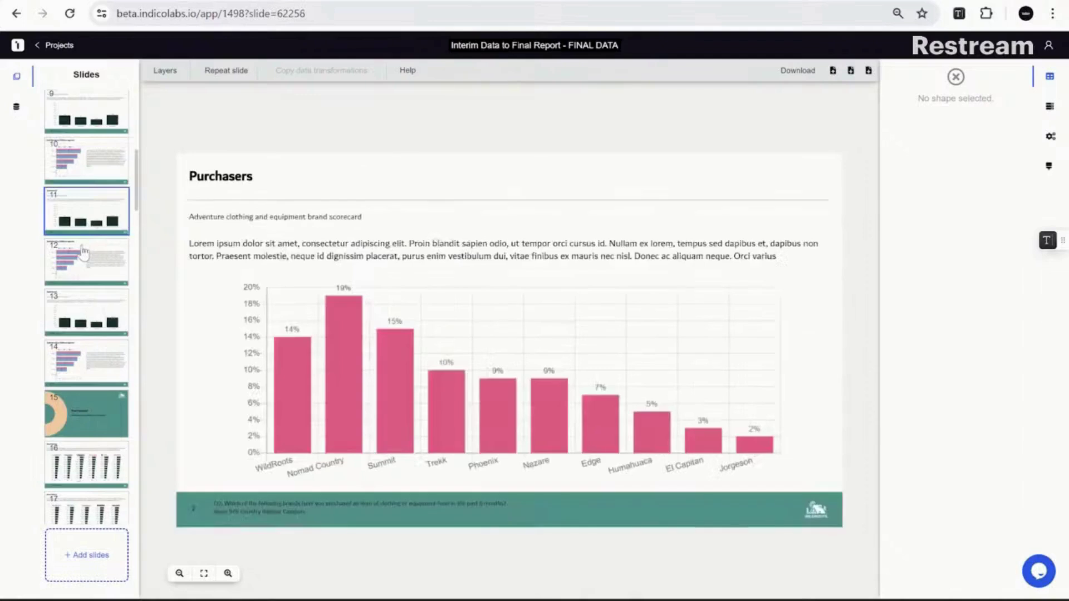
left_click(80, 300)
left_click(74, 359)
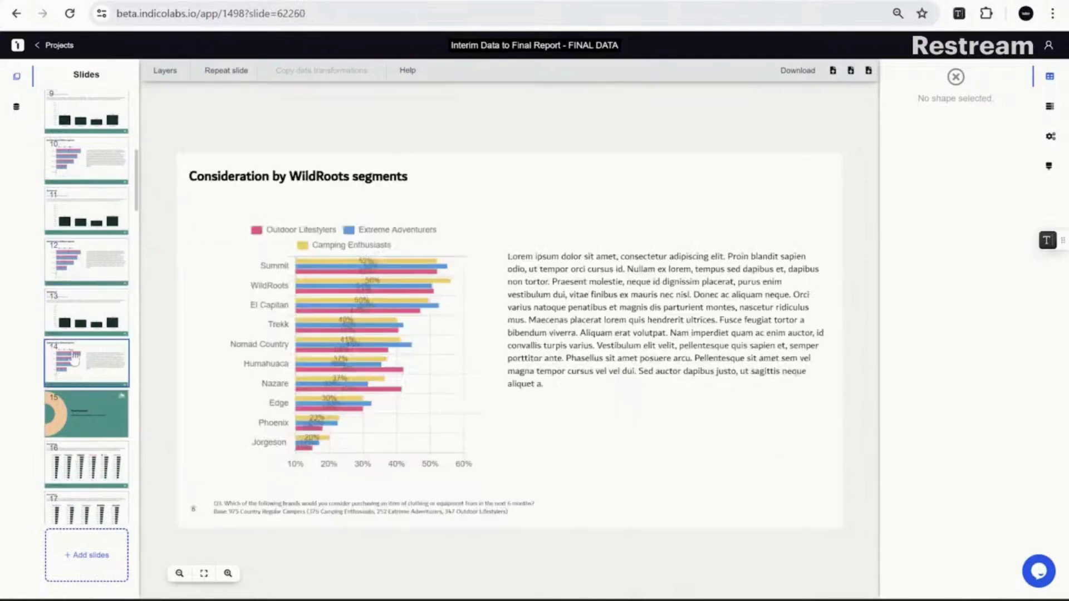
Step: Examine the Unaided awareness chart's data transformations, including its Filter by text search settings, without changing them
scroll(75, 334, "up", 3)
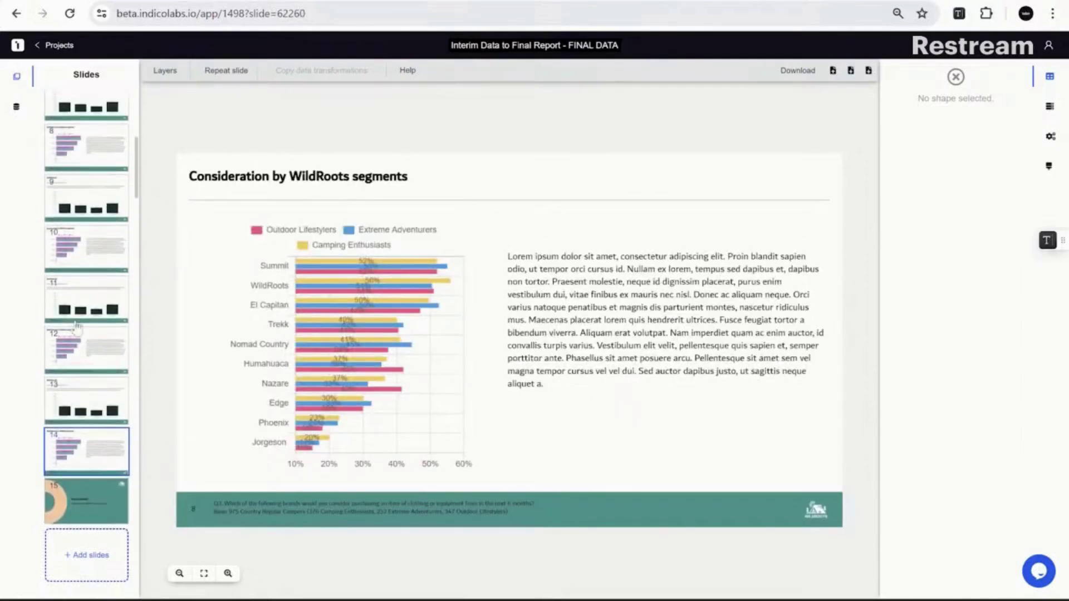
scroll(83, 223, "up", 4)
left_click(75, 233)
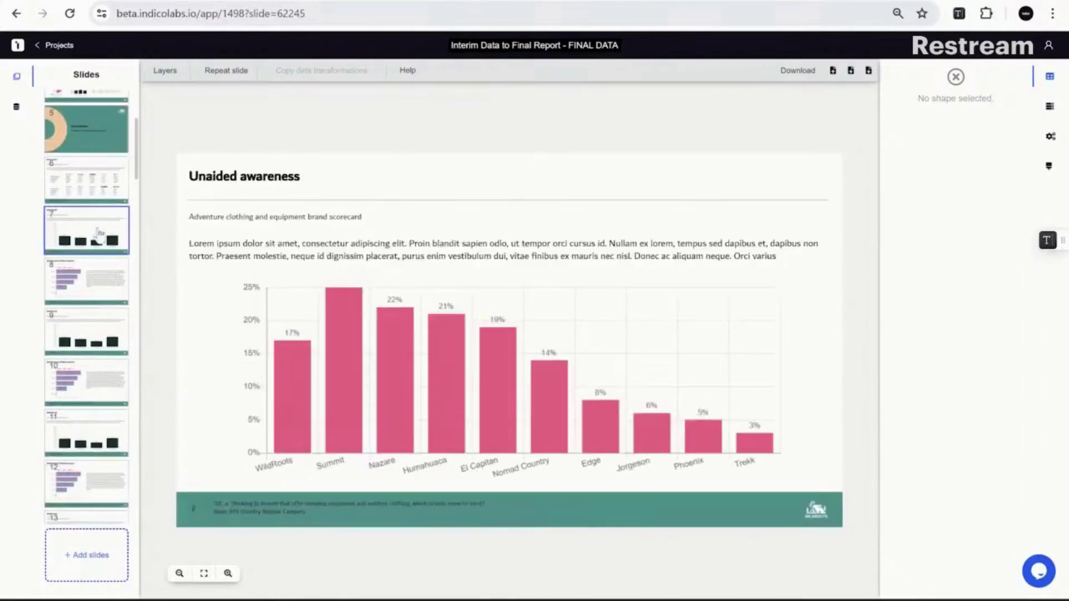
left_click(343, 328)
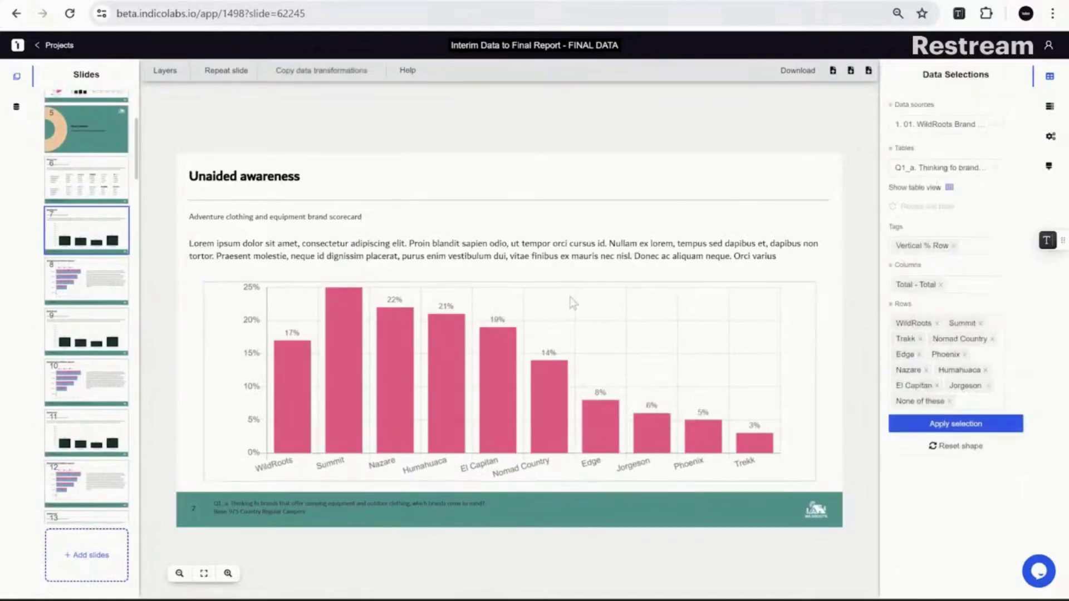
left_click(1050, 106)
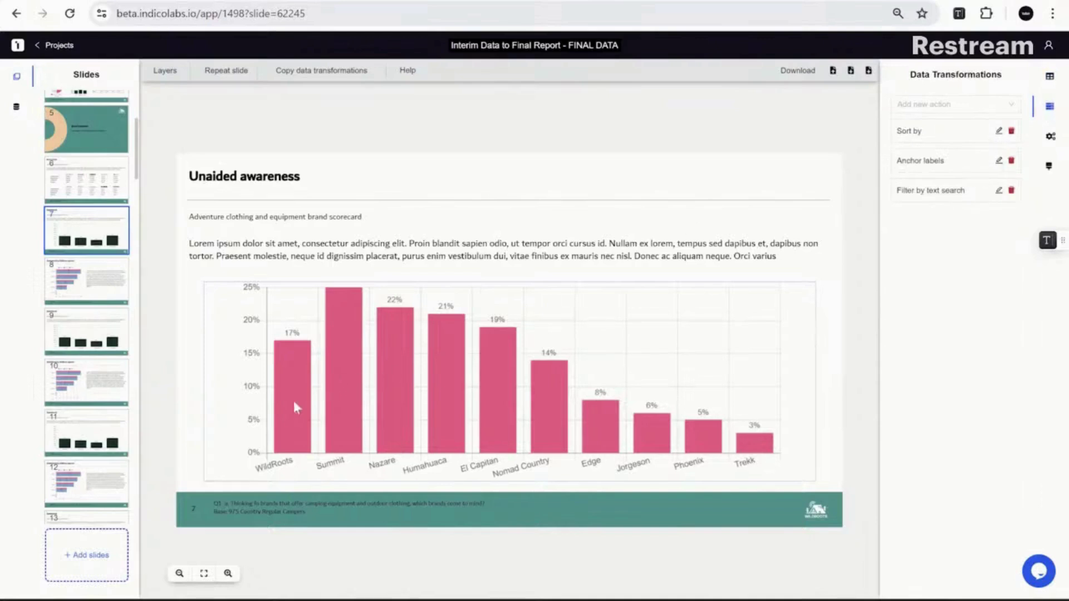
left_click(999, 191)
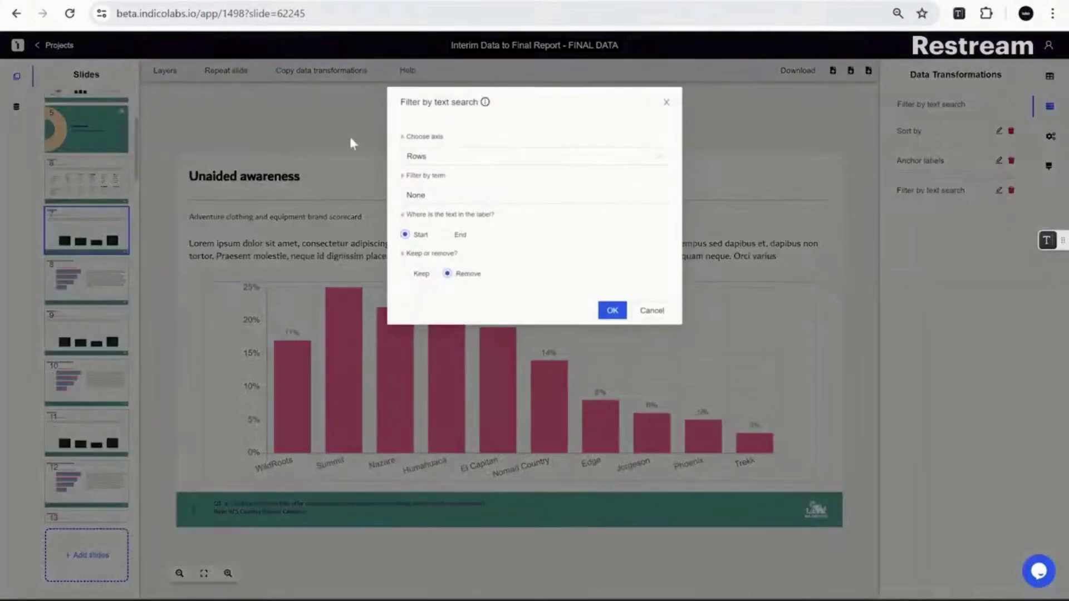
left_click(663, 310)
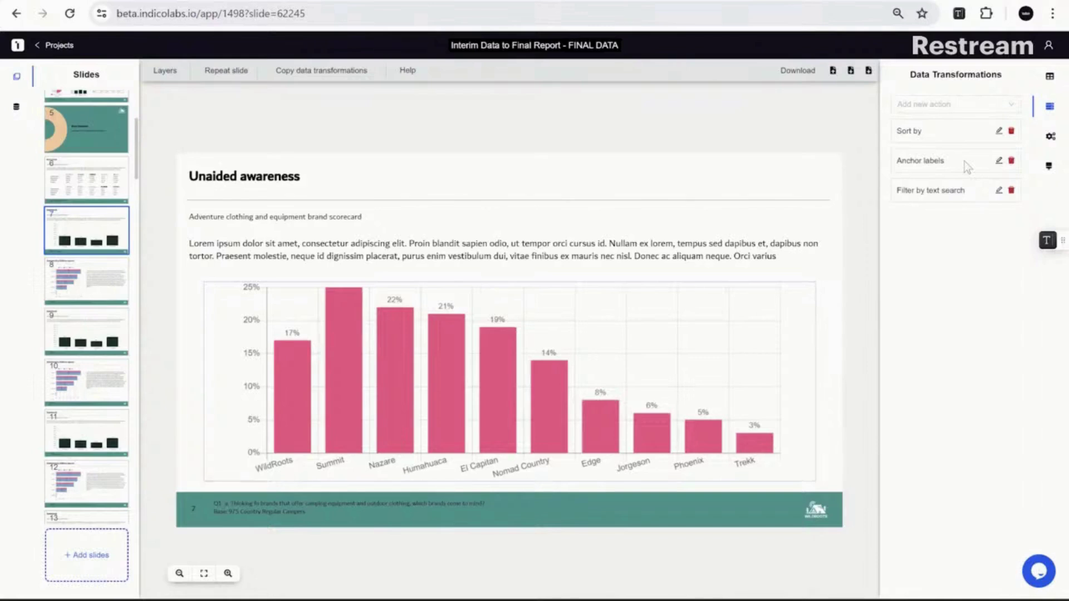
Step: Go to the first Brand Metrics slide and inspect the data selections of the Summit and WildRoots charts
scroll(106, 349, "down", 7)
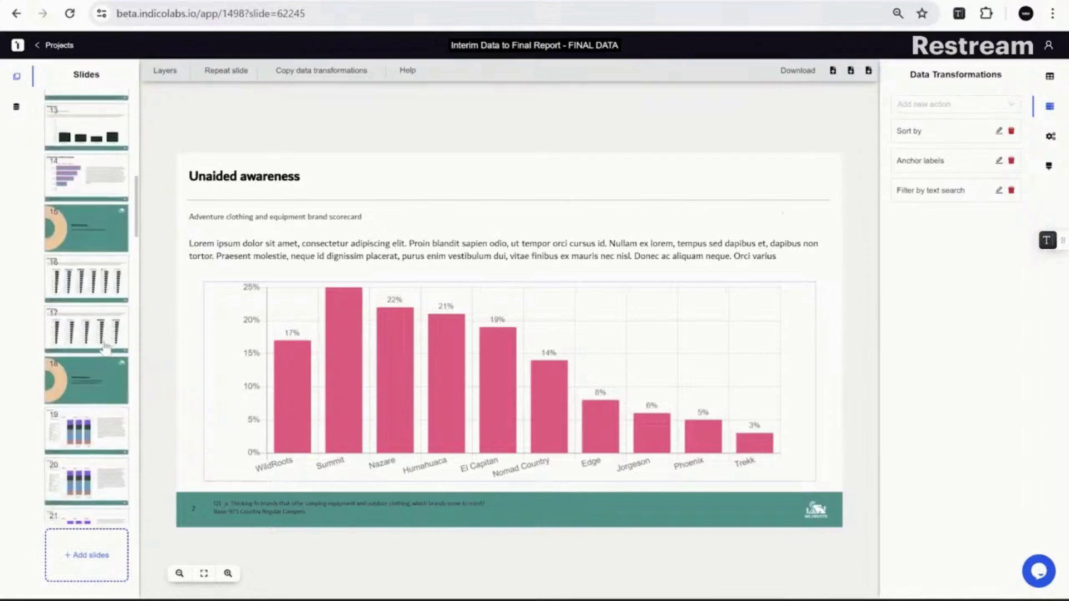
left_click(81, 276)
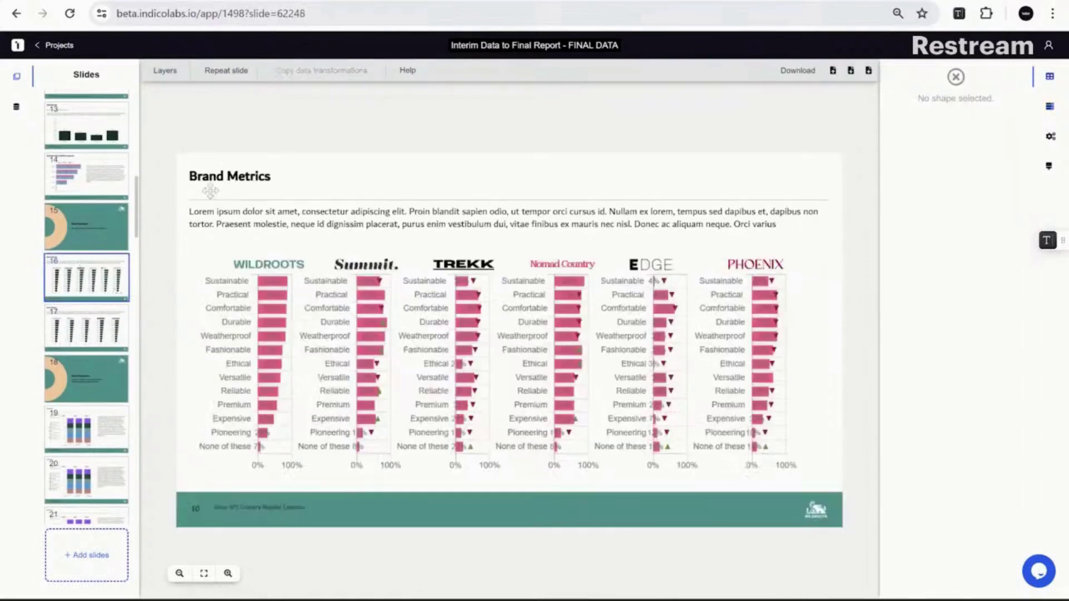
left_click(406, 364)
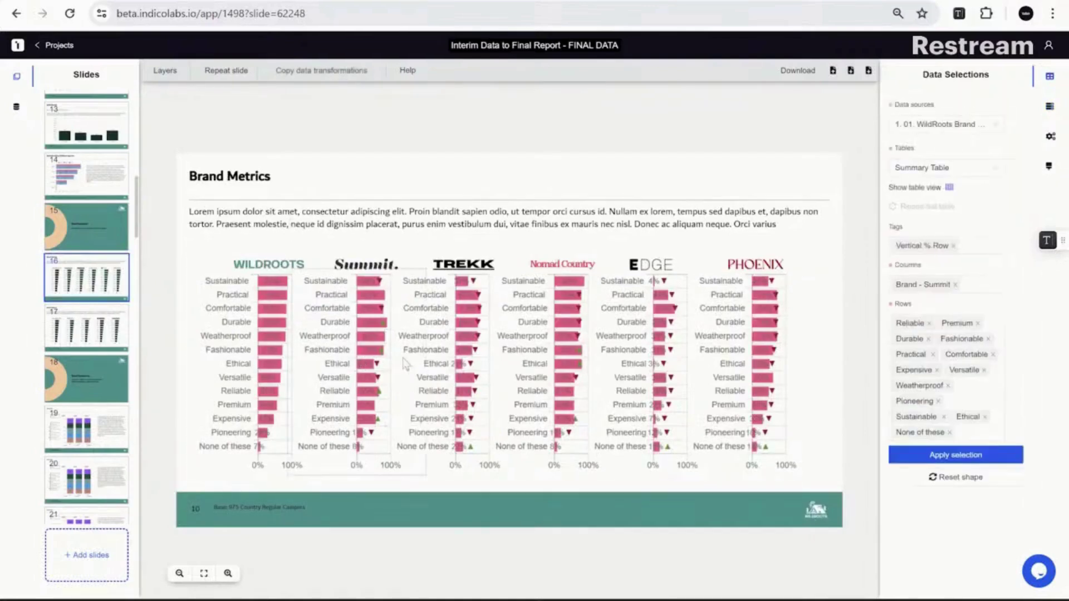
left_click(258, 294)
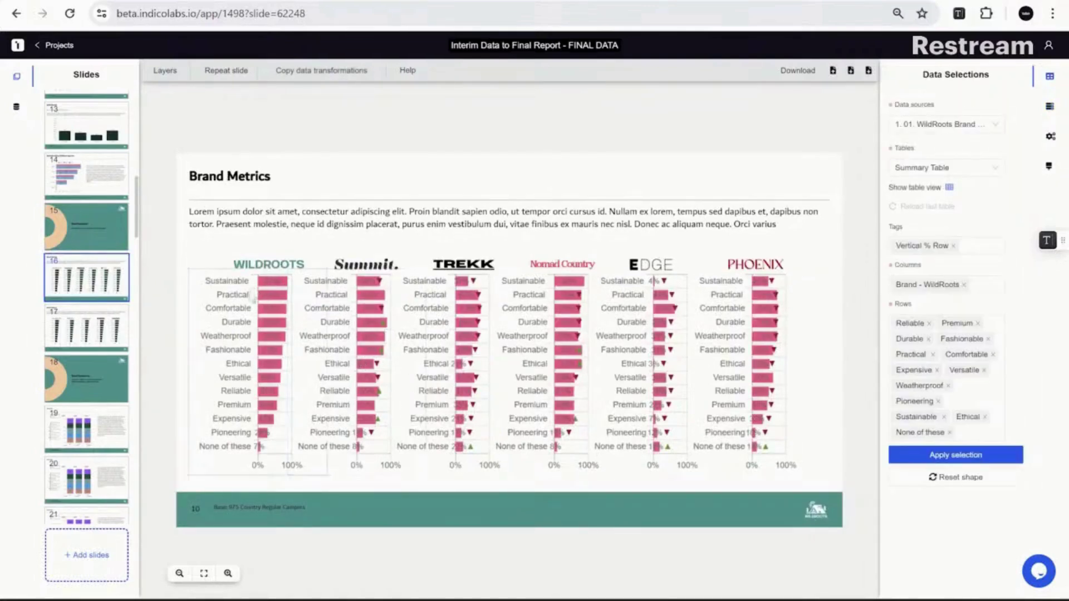
Step: Inspect the data selection and data transformations of the stacked chart on slide 19 about practical and fashionable clothing
scroll(84, 334, "down", 2)
left_click(79, 341)
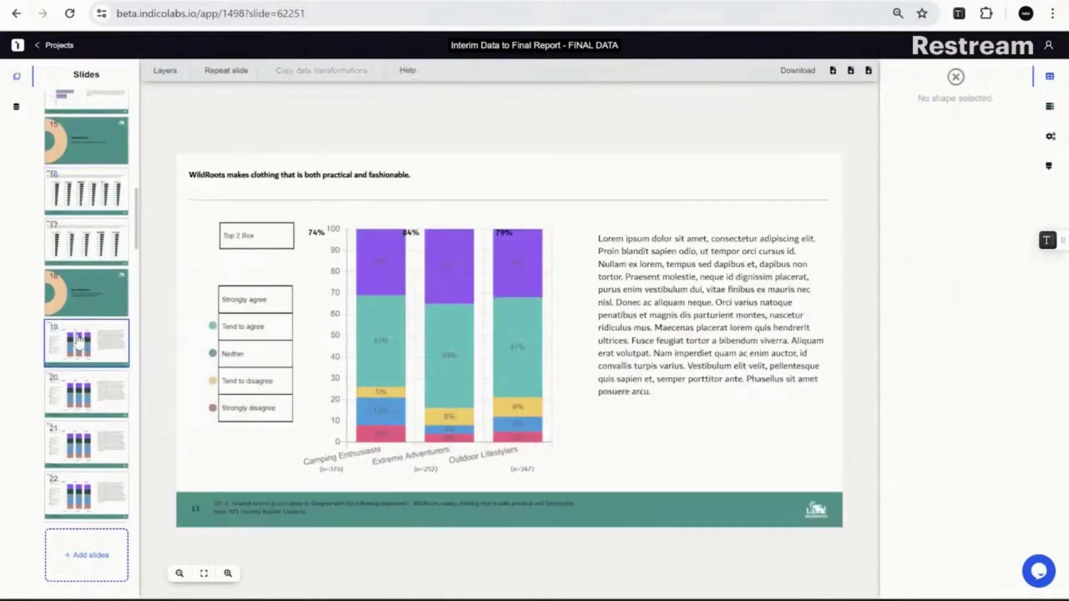
scroll(58, 399, "down", 3)
scroll(57, 400, "down", 4)
left_click(462, 279)
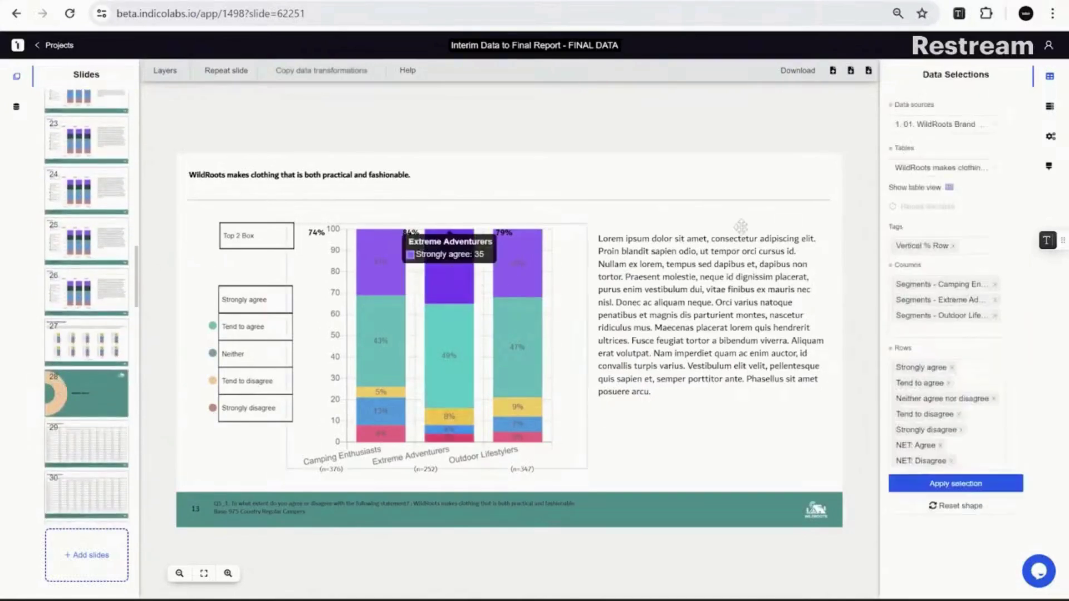
left_click(1049, 106)
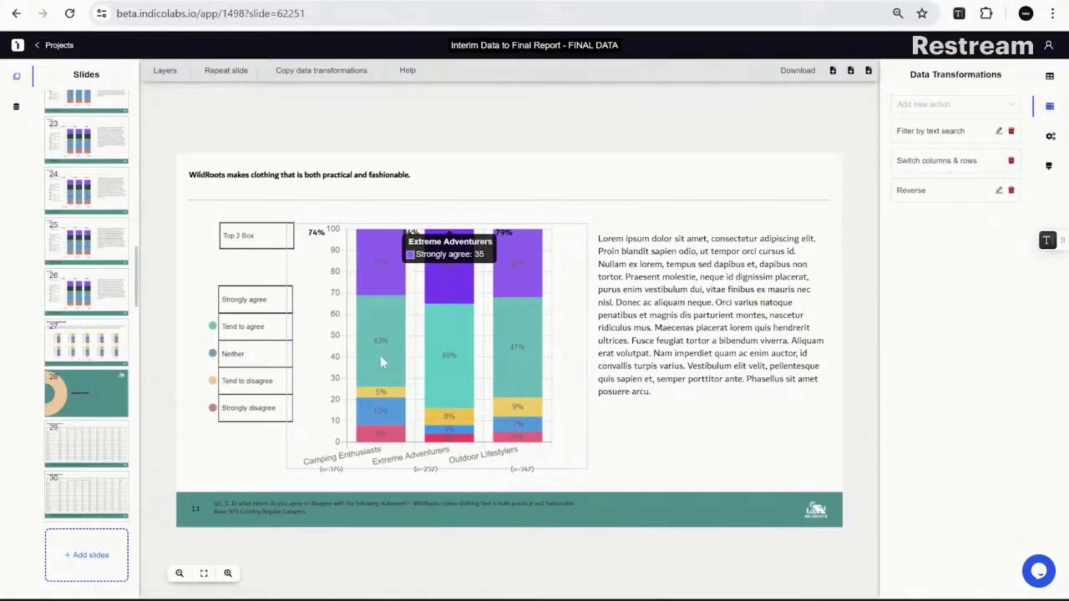
Step: Review the Q6_Sum environmentally friendly brands slide and the data table slides that follow the last divider
scroll(67, 351, "down", 2)
left_click(79, 249)
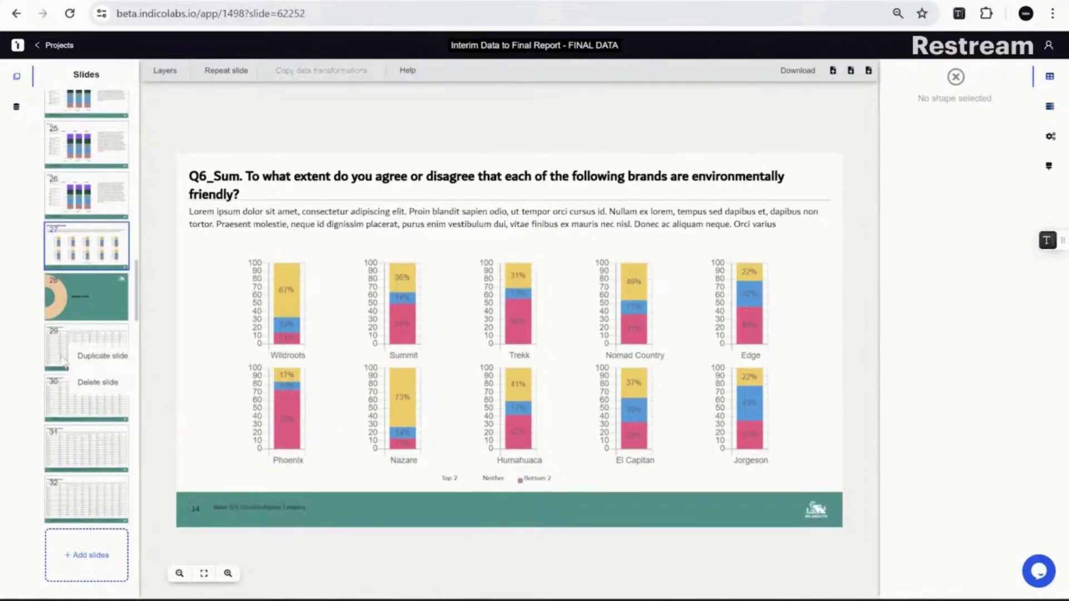
left_click(63, 364)
scroll(67, 356, "down", 3)
left_click(83, 299)
left_click(84, 348)
left_click(84, 403)
scroll(81, 407, "up", 10)
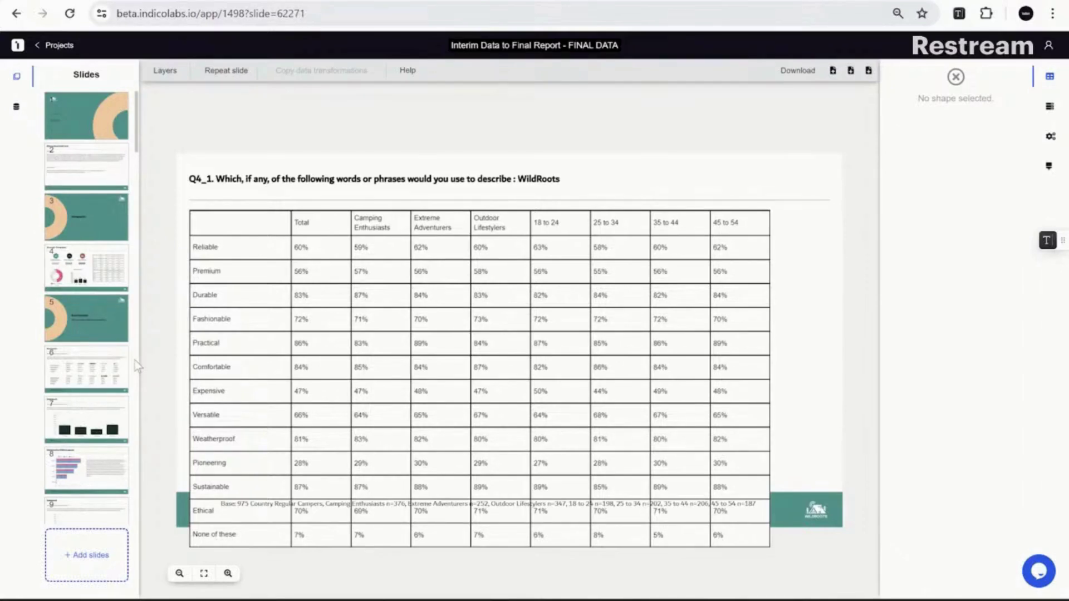
Step: From the Demographics data slide, start a new data source upload with Quester_New as the table reader
left_click(86, 267)
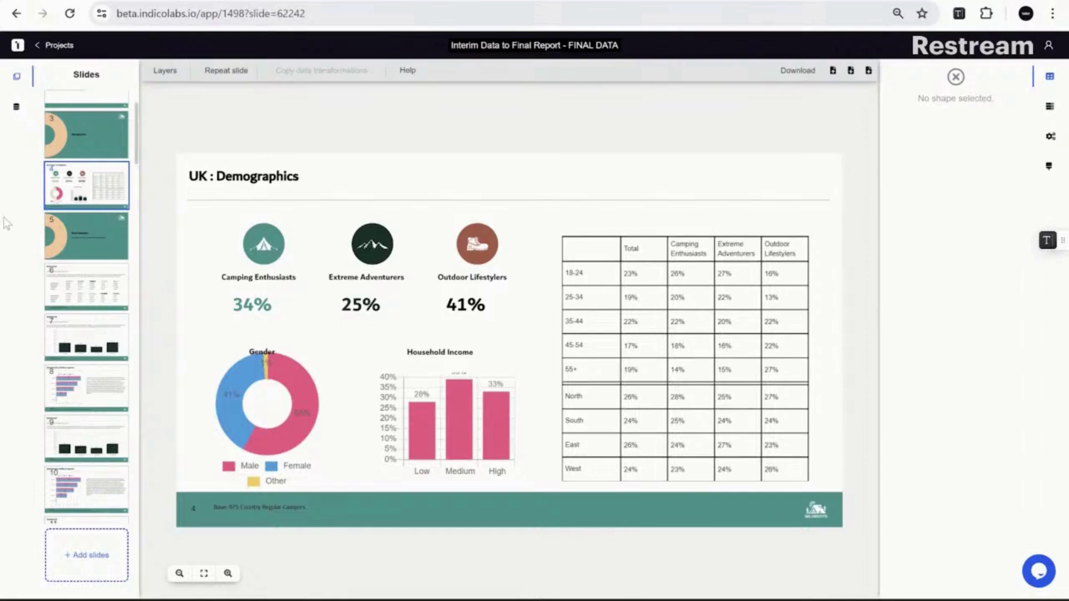
left_click(18, 108)
left_click(109, 110)
left_click(503, 158)
scroll(513, 267, "down", 3)
scroll(513, 268, "down", 2)
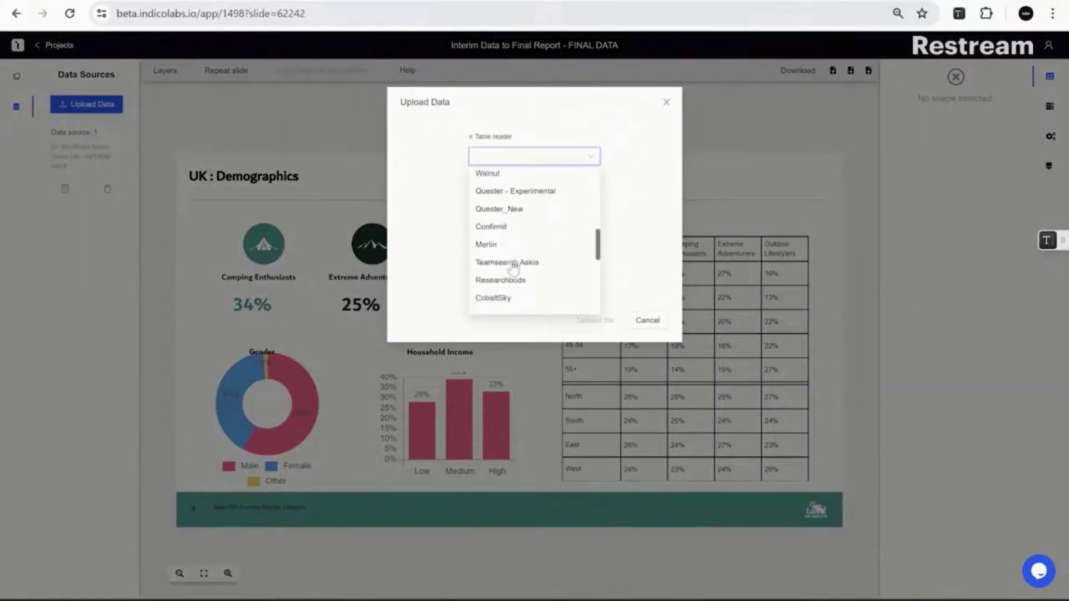
left_click(530, 209)
Step: Choose the file "02. WildRoots Brand Check UK - FINAL DATA" and upload it as a data source
left_click(549, 226)
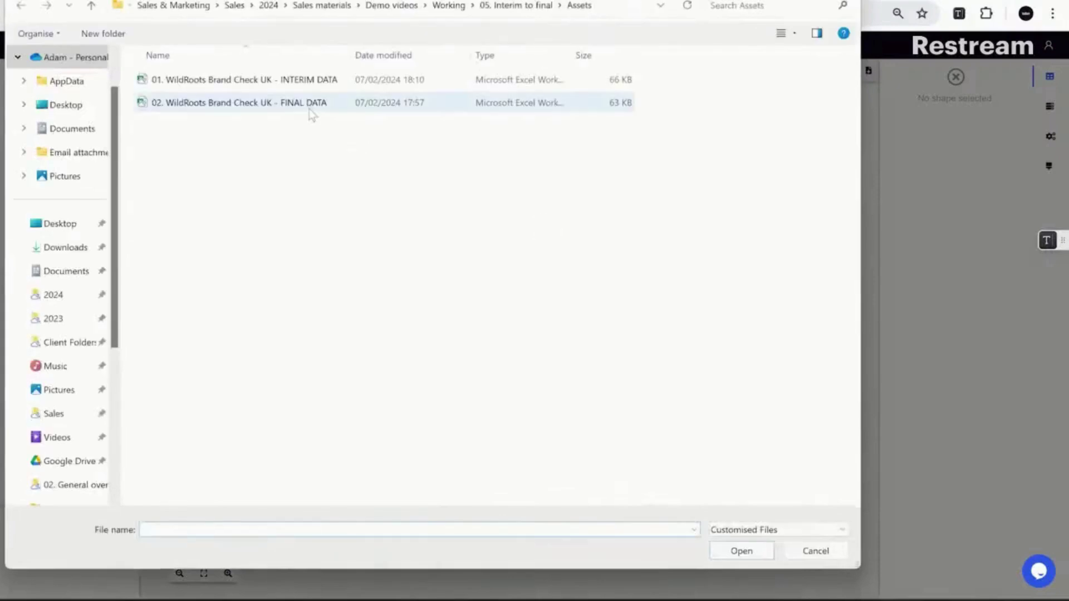
left_click(309, 108)
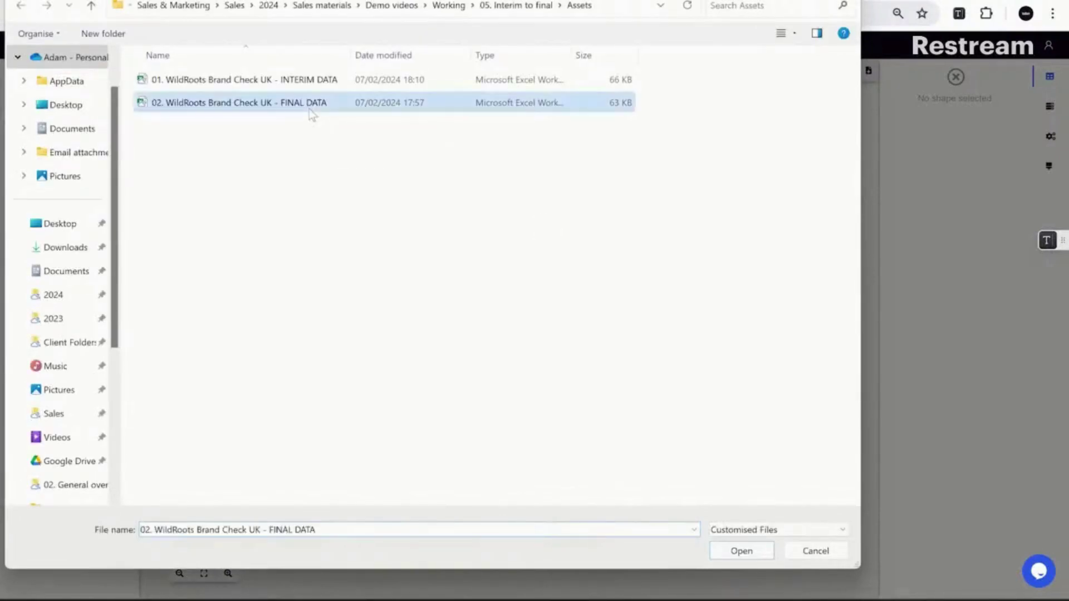
left_click(741, 551)
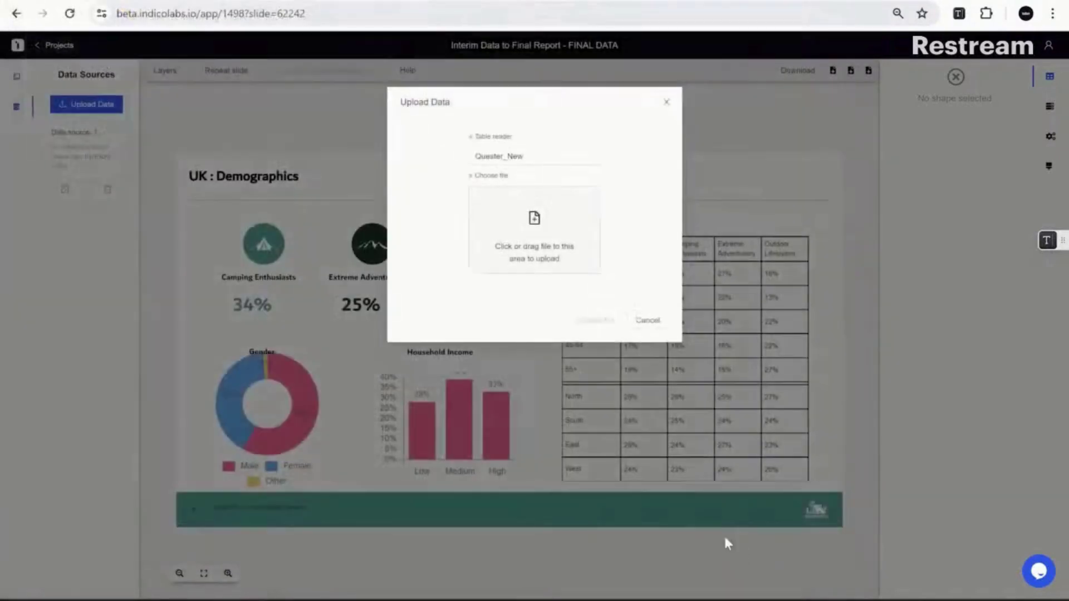
left_click(611, 318)
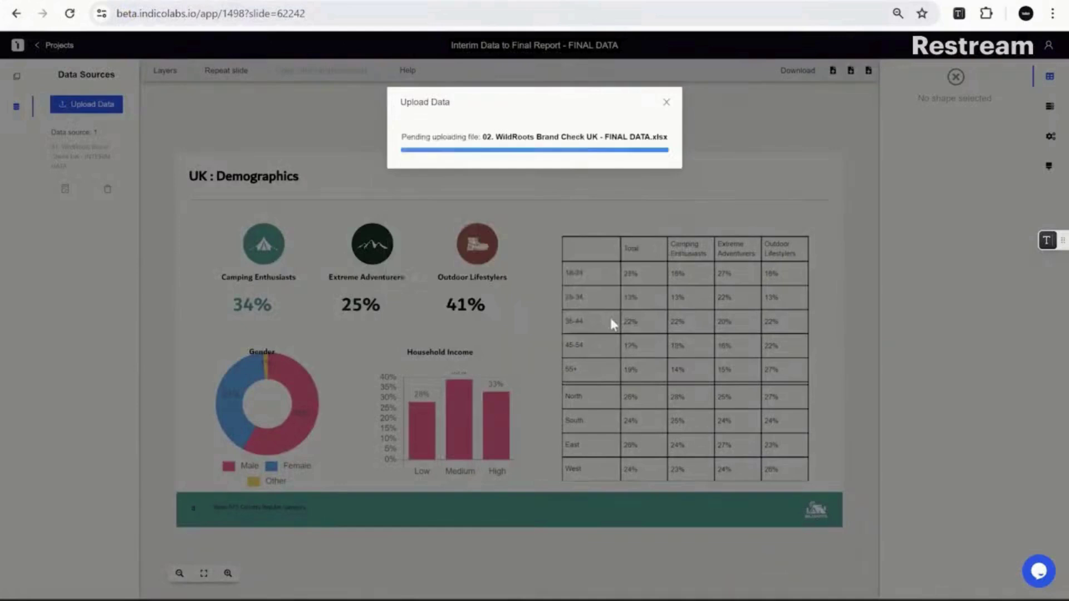
Step: Select Sheet1 as the data source sheet and submit the upload of the final data file
left_click(560, 163)
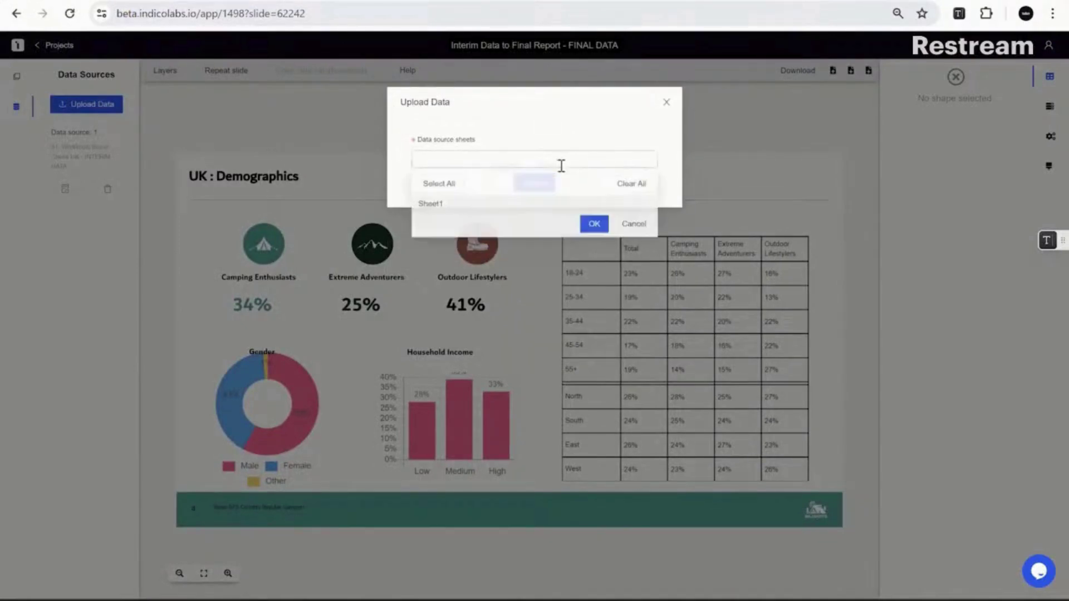
left_click(479, 207)
left_click(534, 121)
left_click(536, 183)
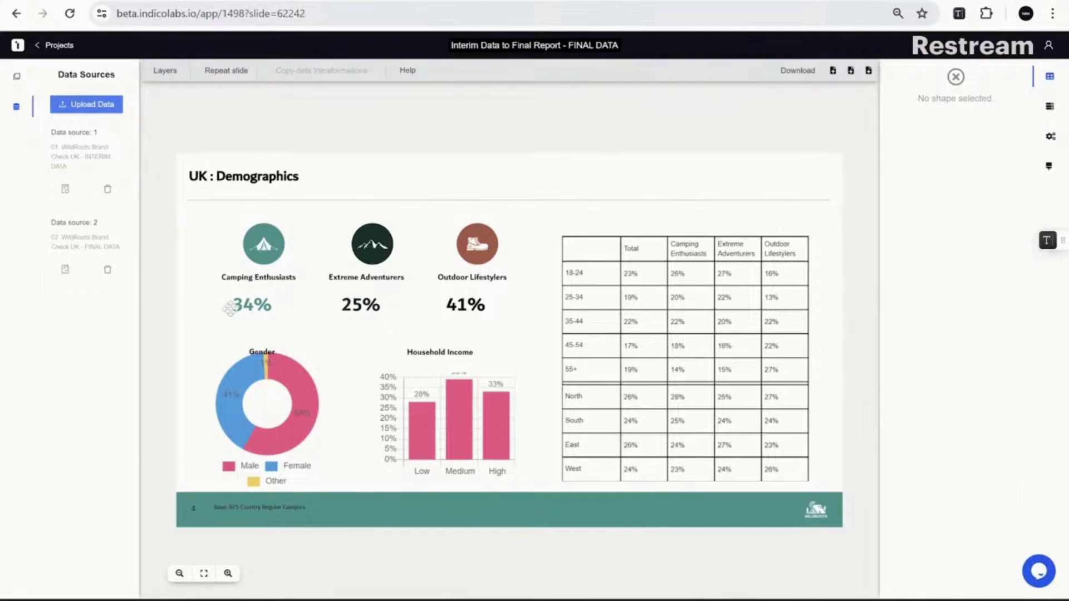
Step: Inspect the data links behind the three segment percentages and the base-size footer text on the Demographics slide
left_click(270, 311)
left_click(352, 317)
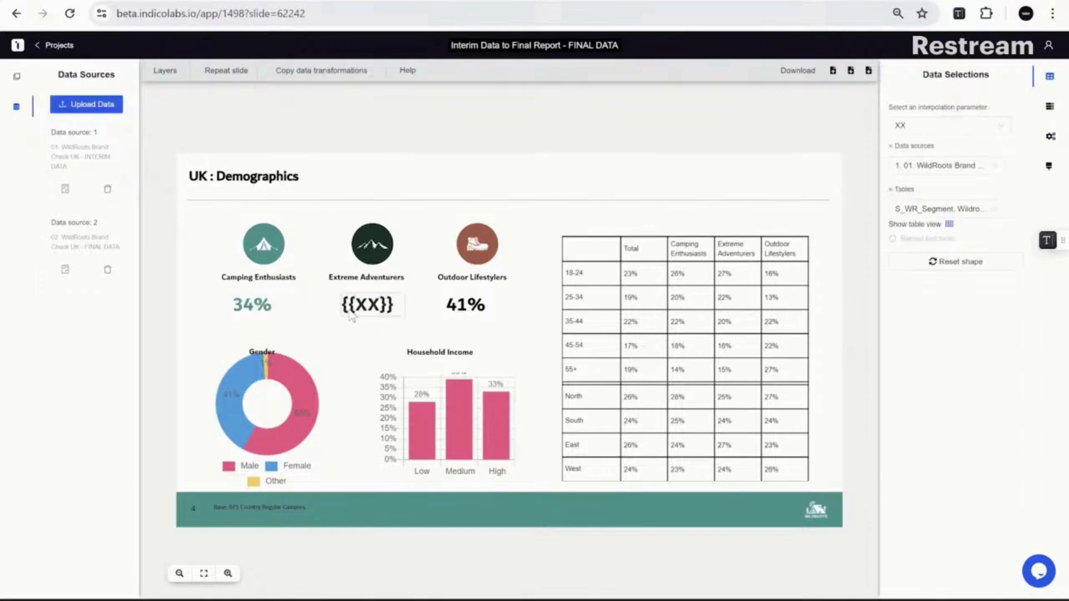
left_click(456, 318)
left_click(362, 334)
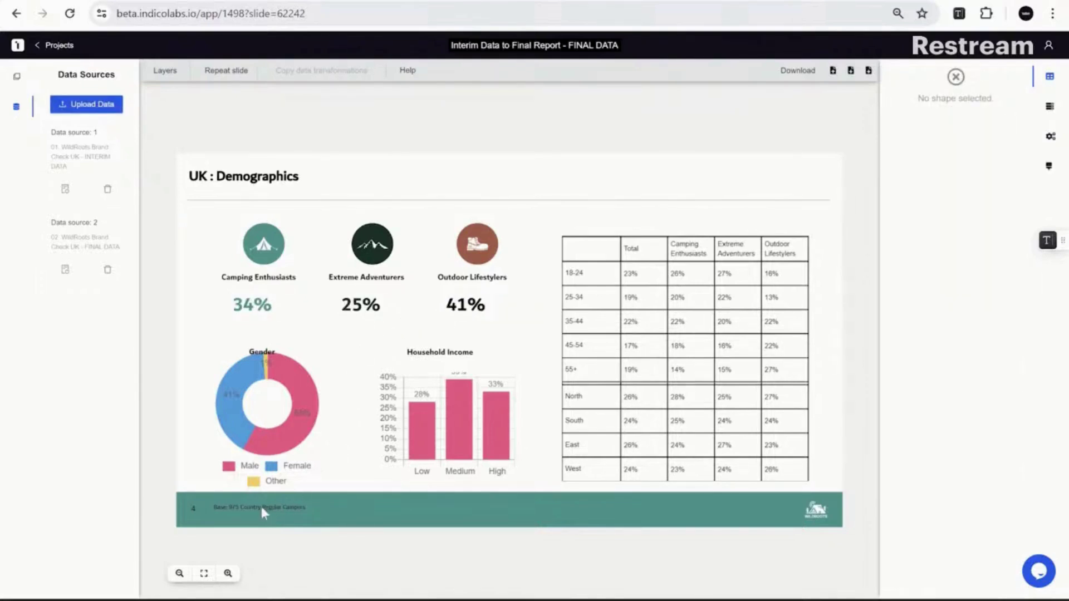
left_click(244, 509)
left_click(175, 457)
Step: Start switching data for data source 1, accept the caution, and choose "02. WildRoots Brand Check UK - FINAL DATA" as the replacement
left_click(64, 192)
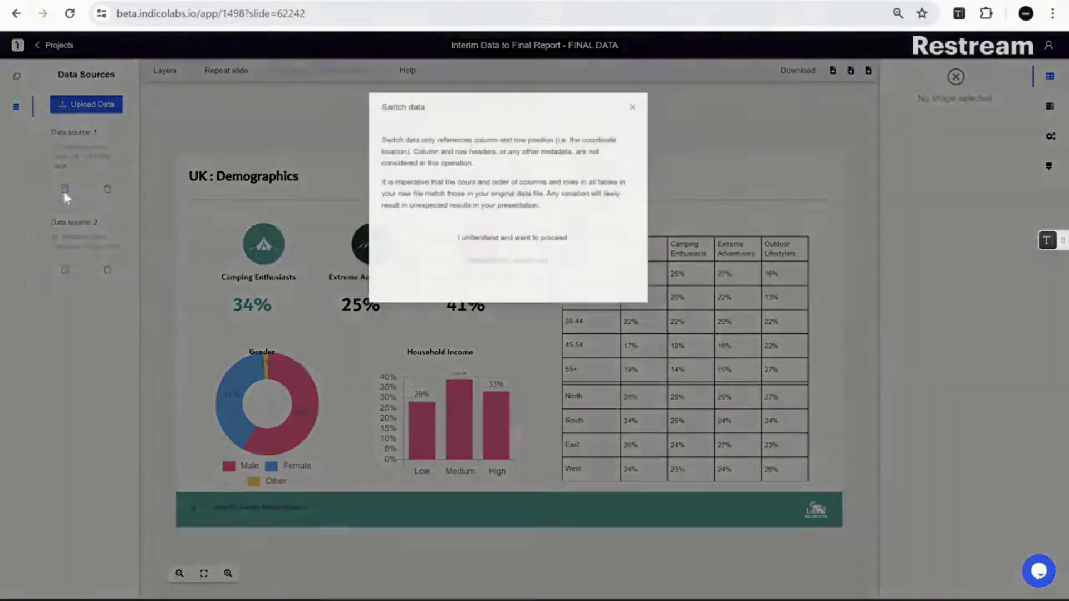
left_click(470, 243)
left_click(502, 265)
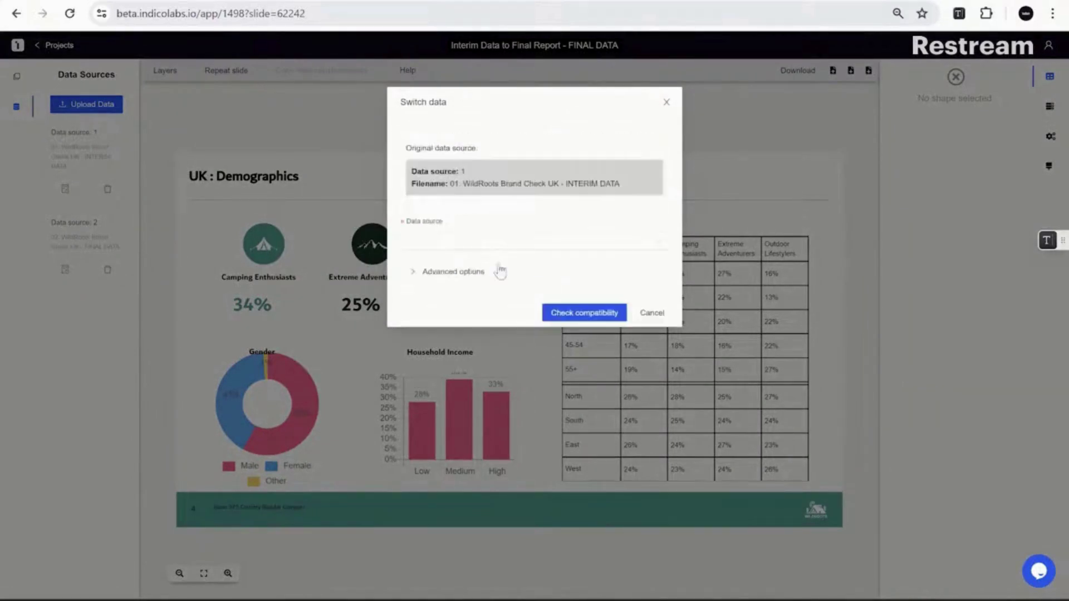
left_click(479, 244)
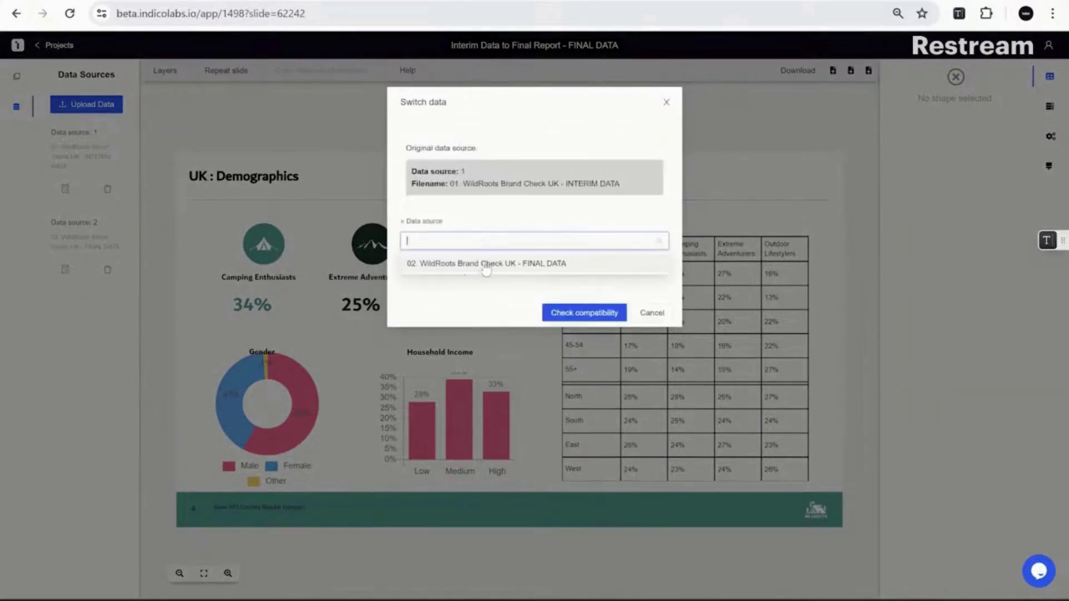
left_click(483, 267)
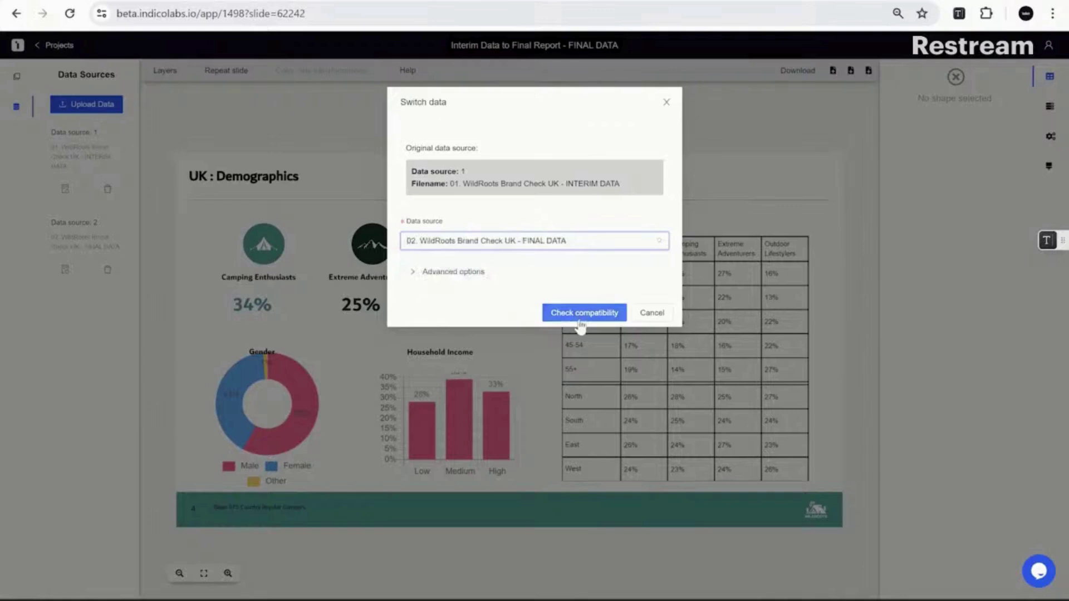
Step: Run the compatibility check, then perform the data switch and dismiss the compatibility report
left_click(579, 321)
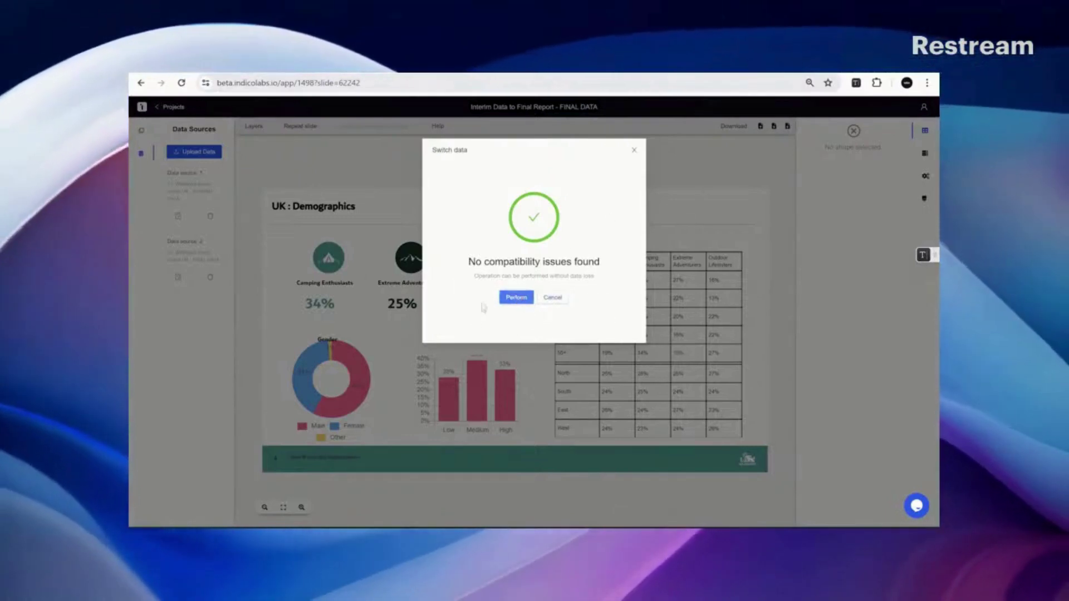
left_click(516, 297)
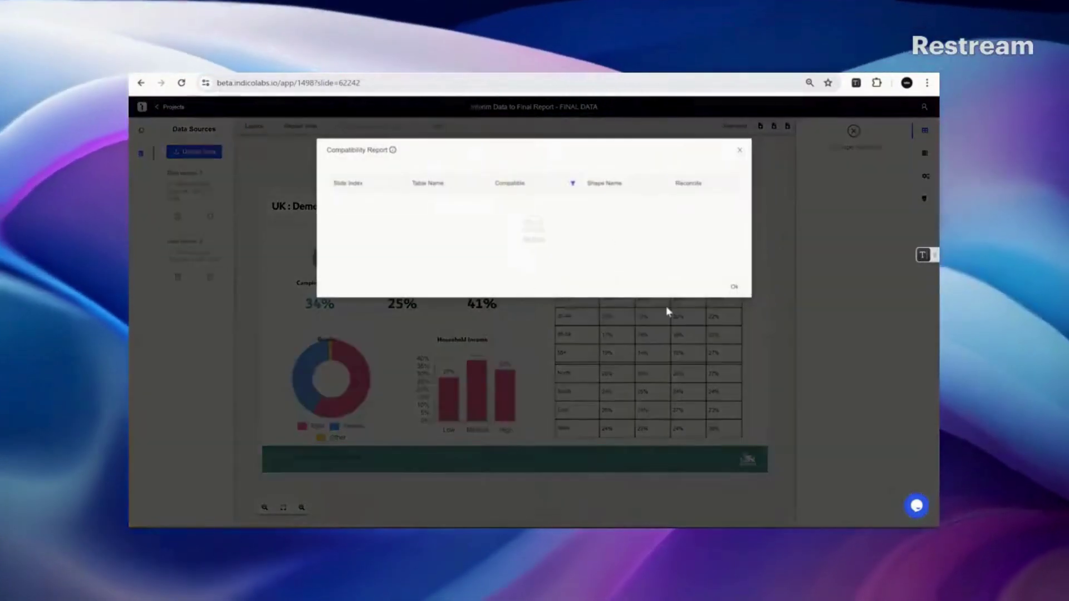
left_click(733, 287)
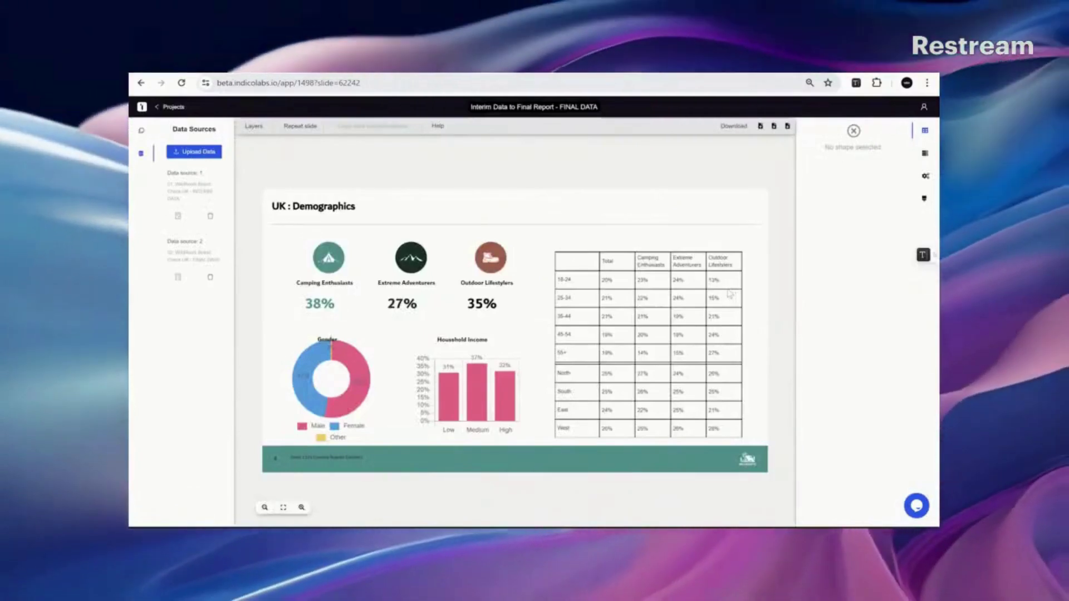
Step: Check the updated Camping Enthusiasts percentage on the Demographics slide
left_click(317, 306)
left_click(293, 321)
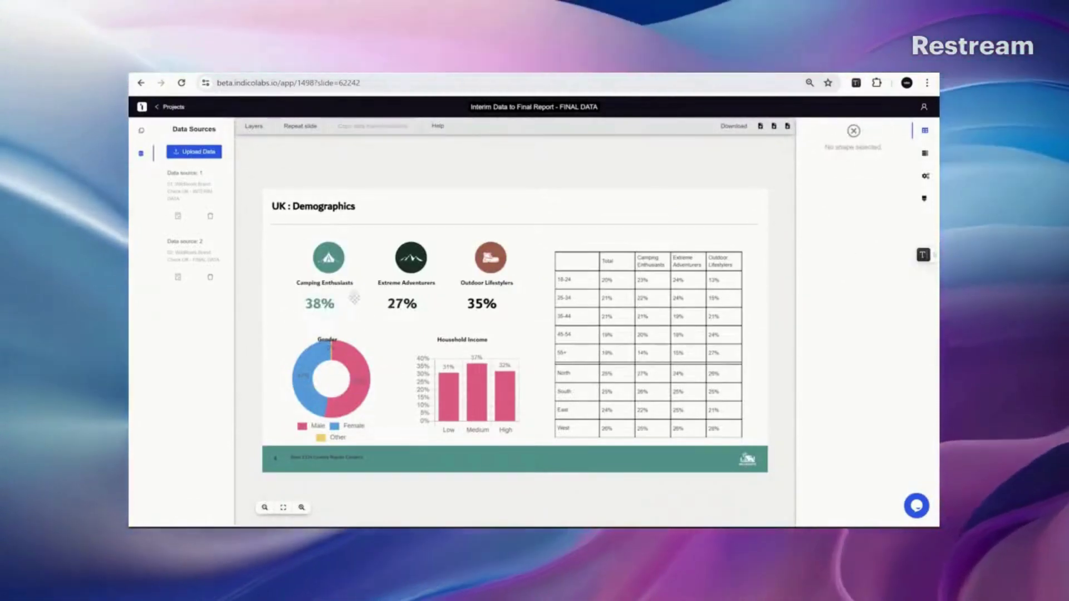
left_click(329, 305)
left_click(329, 314)
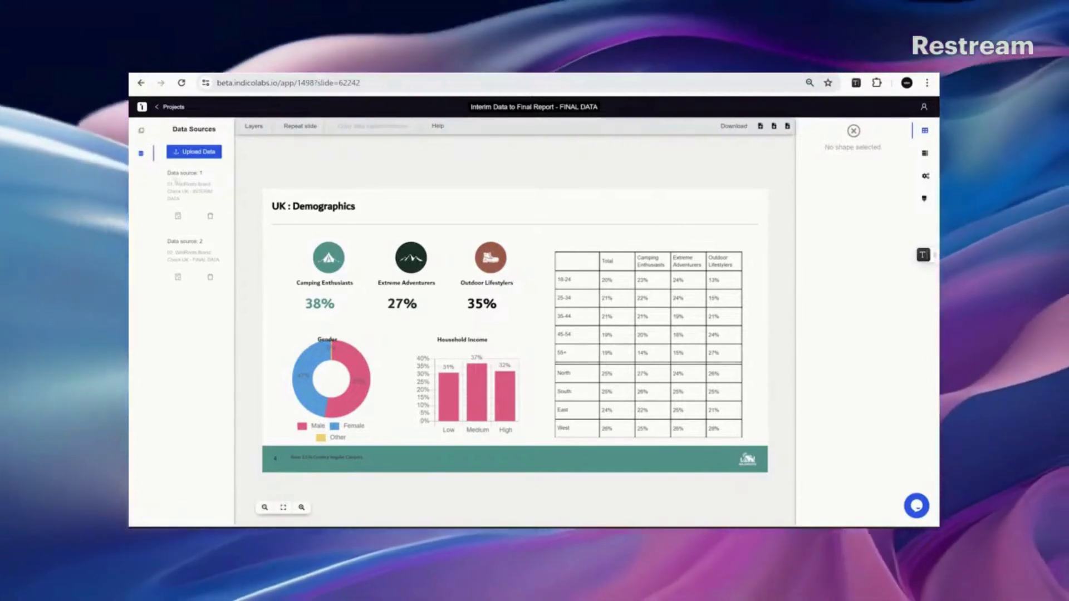
Step: Review the updated Brand Funnels and Unaided awareness slides, including the data transformations of the awareness bar chart
left_click(141, 132)
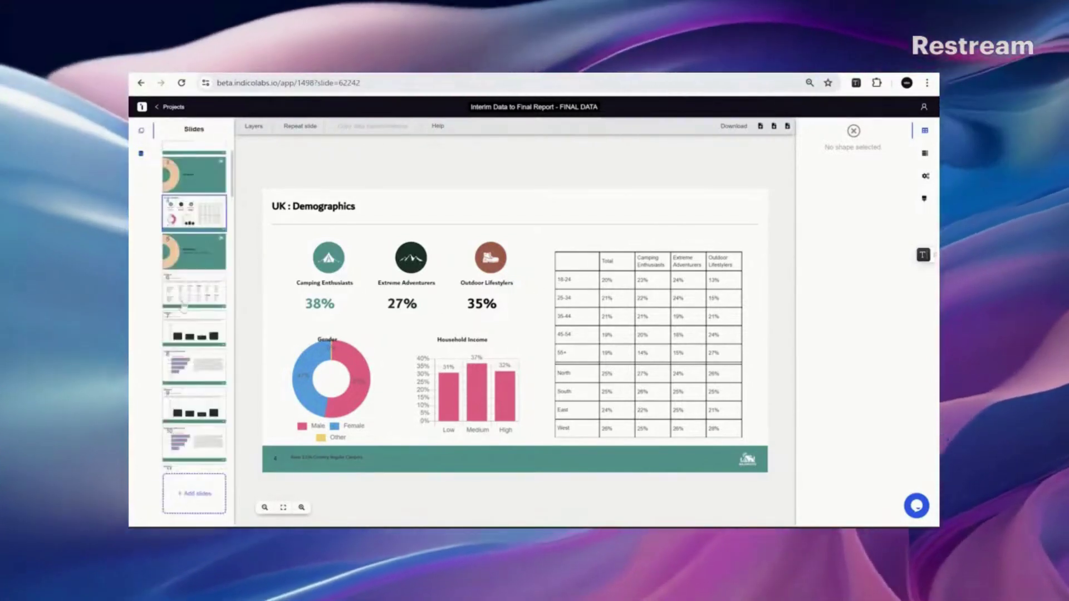
left_click(192, 289)
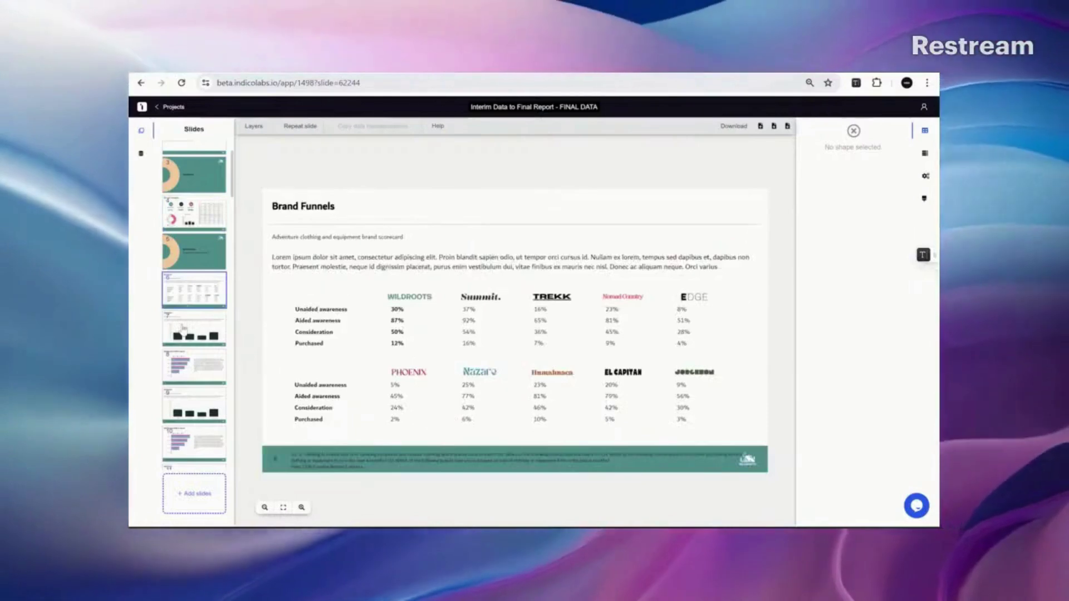
left_click(189, 328)
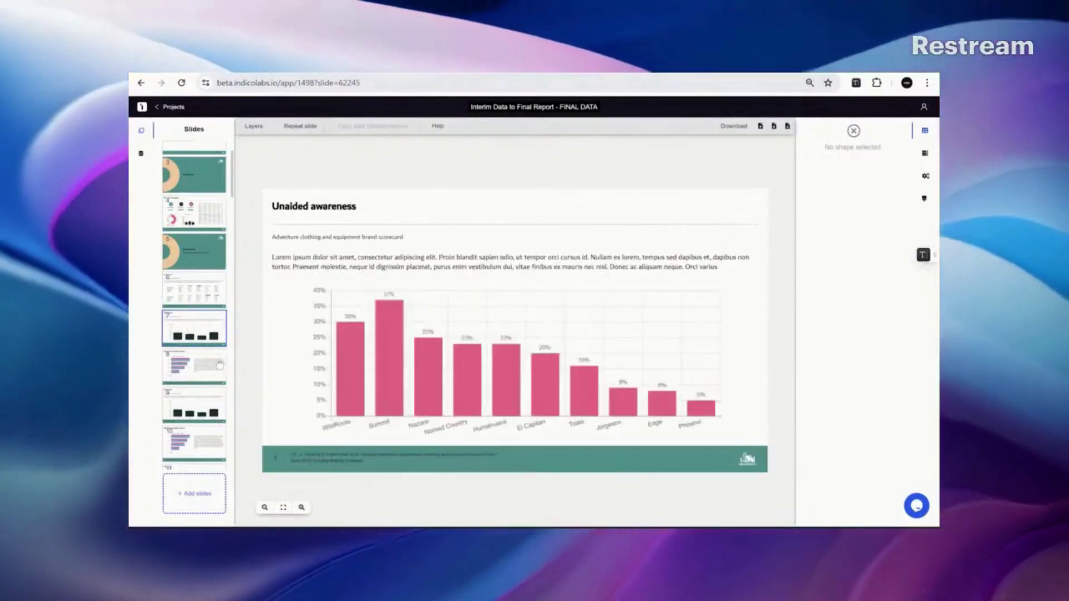
left_click(462, 391)
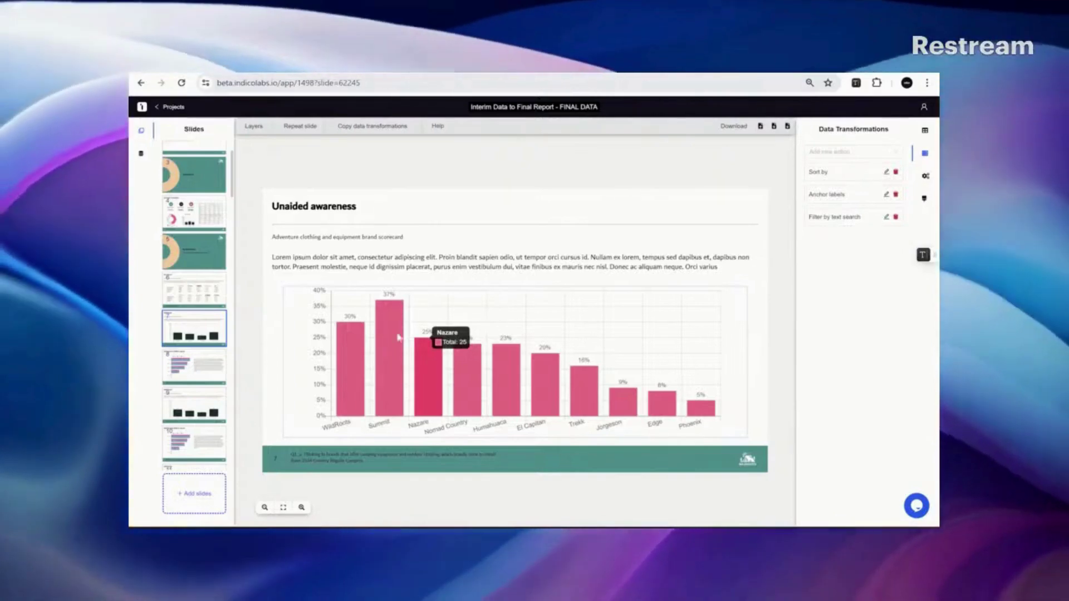
left_click(772, 379)
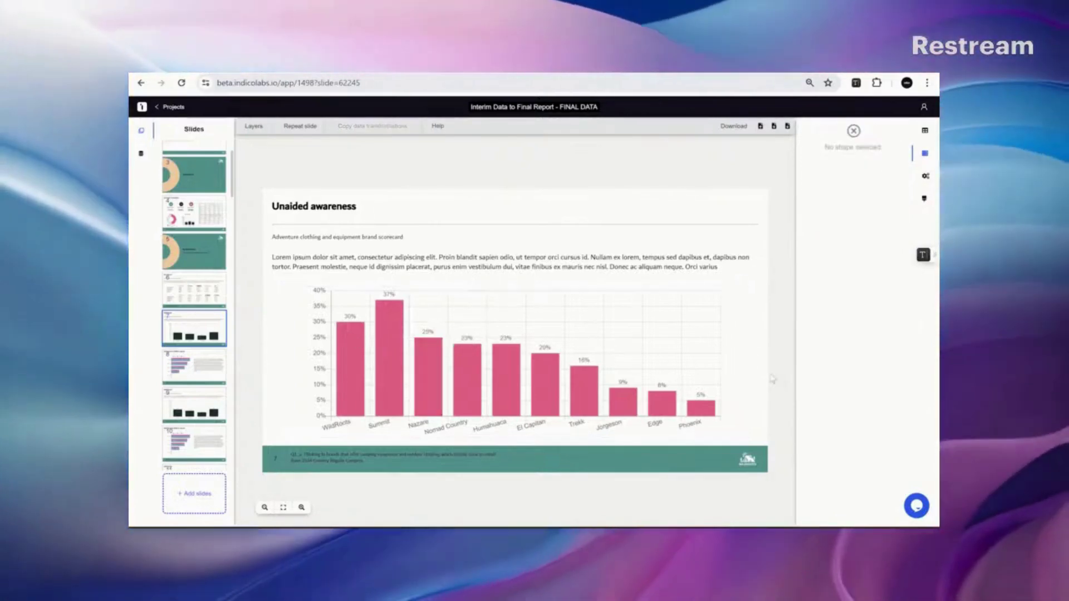
Step: Download all slides and open the resulting presentation in PowerPoint with editing enabled
left_click(733, 126)
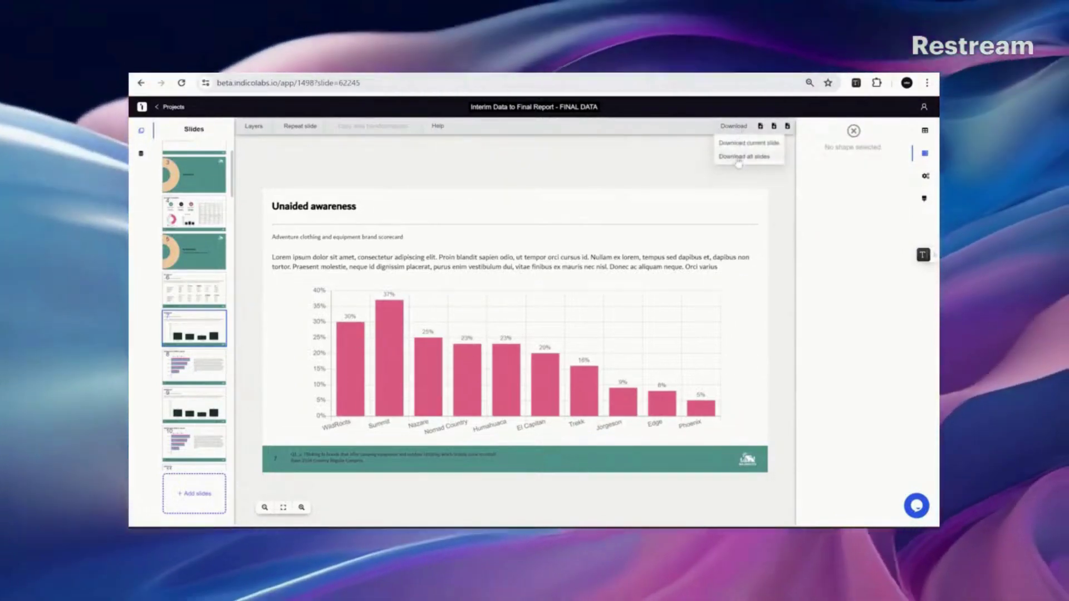
left_click(738, 156)
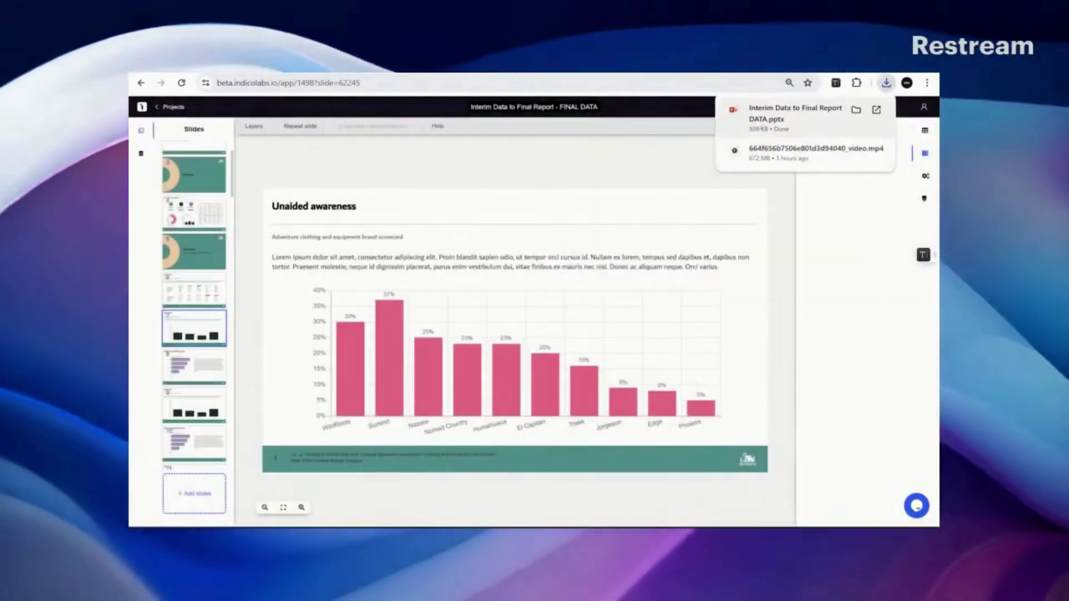
left_click(758, 123)
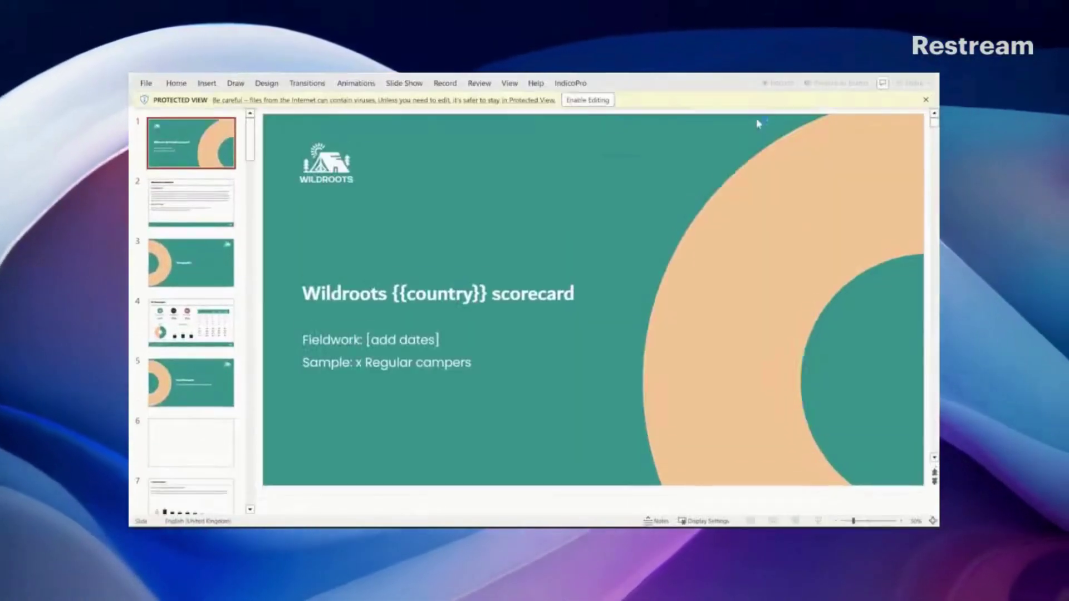
left_click(587, 99)
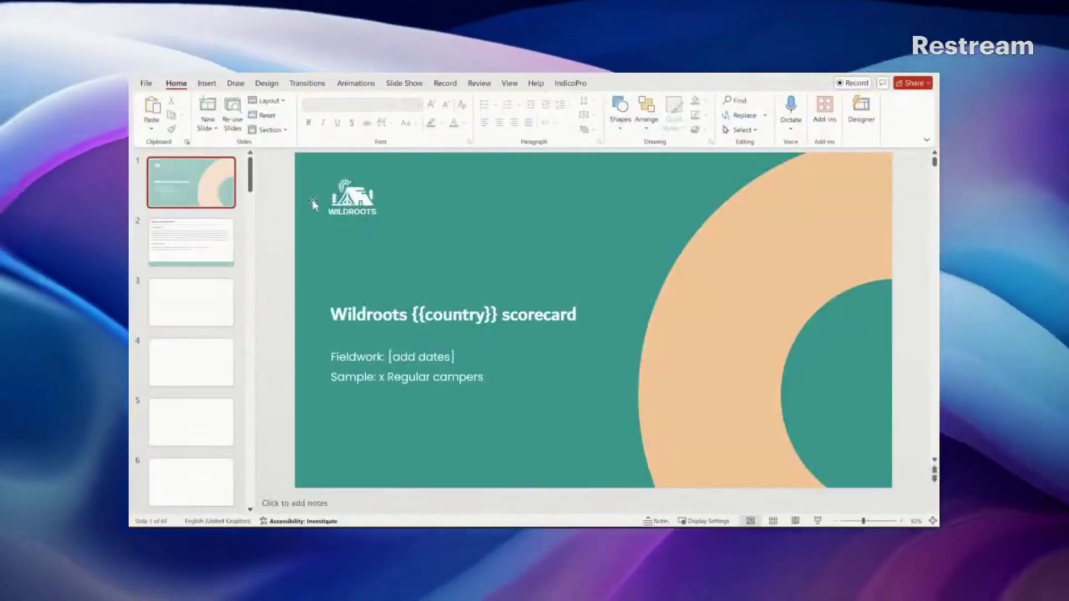
Step: Page through the downloaded presentation from the Wildroots Brand Health Check slide onward
left_click(166, 254)
key("Down")
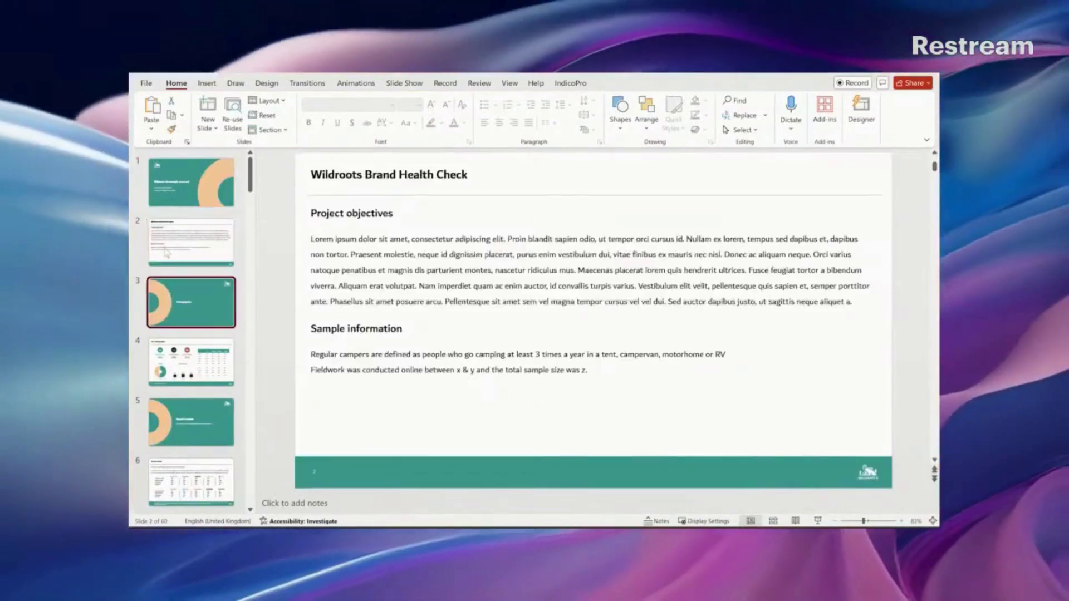